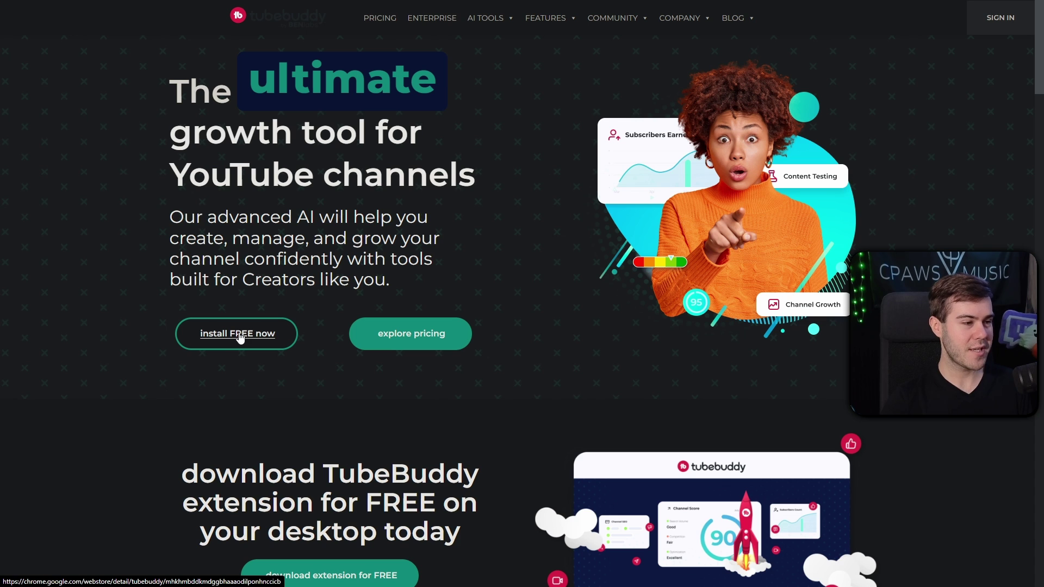
Step: Follow the homepage's 'install FREE now' link to the TubeBuddy Chrome Web Store listing
{"action": "left_click", "coordinate": [240, 338]}
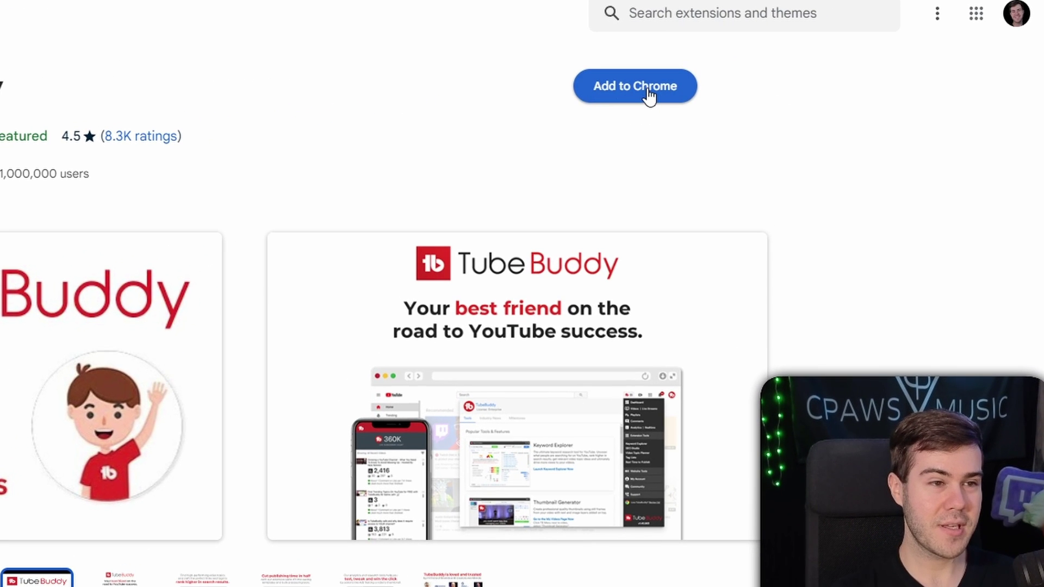
Step: Add the TubeBuddy extension to Chrome and confirm the installation
{"action": "left_click", "coordinate": [647, 91]}
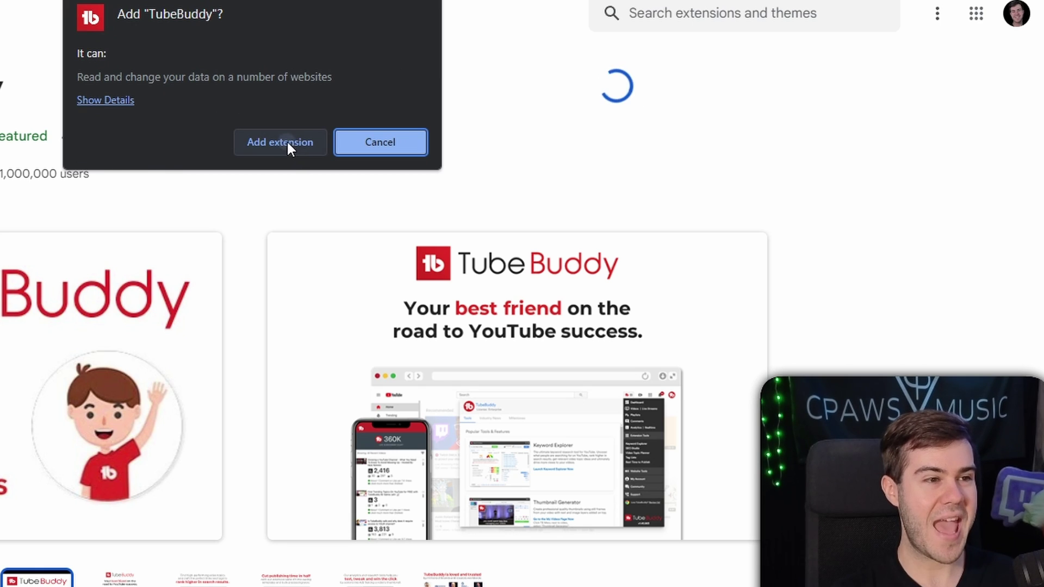
{"action": "left_click", "coordinate": [286, 142]}
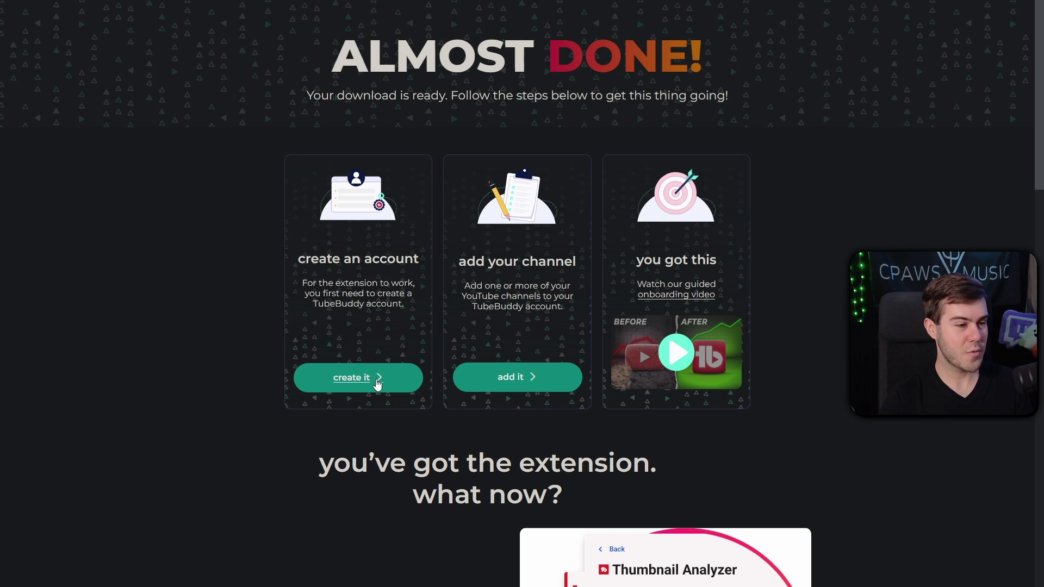
Step: Create a TubeBuddy account via Google sign-in and launch the extension in YouTube Studio
{"action": "left_click", "coordinate": [360, 377]}
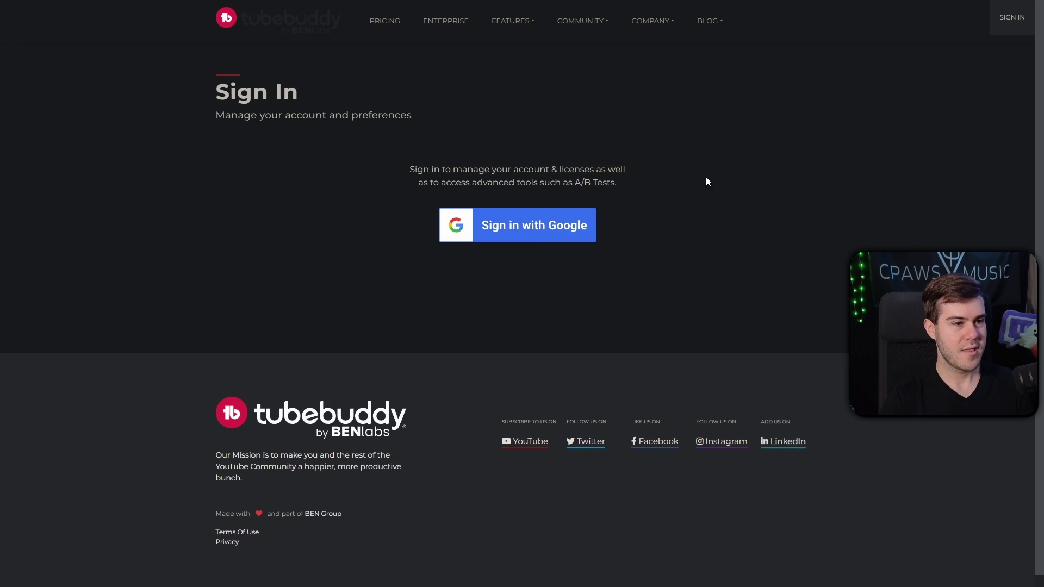
{"action": "left_click", "coordinate": [524, 230]}
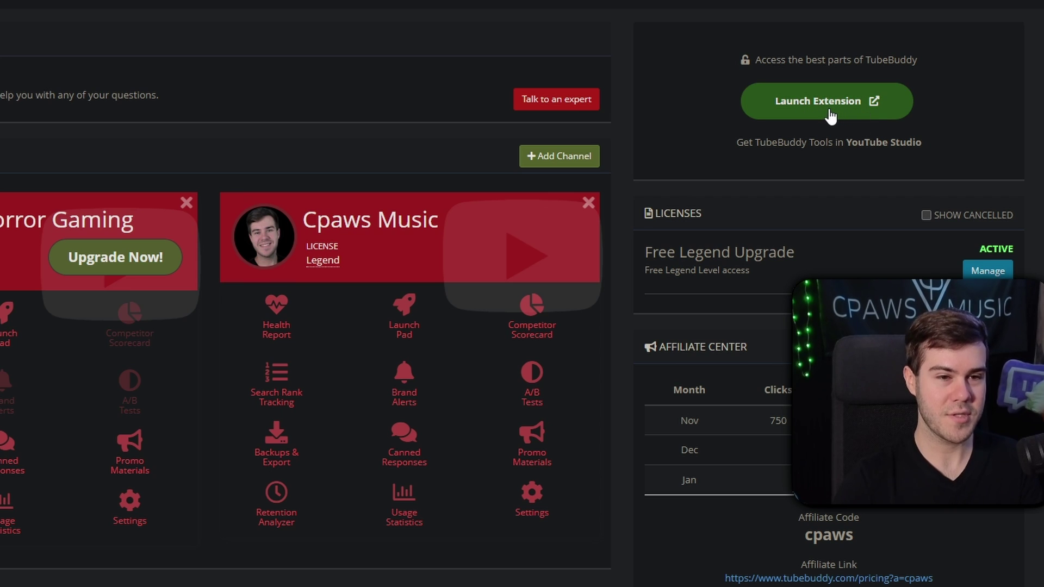
{"action": "left_click", "coordinate": [829, 116]}
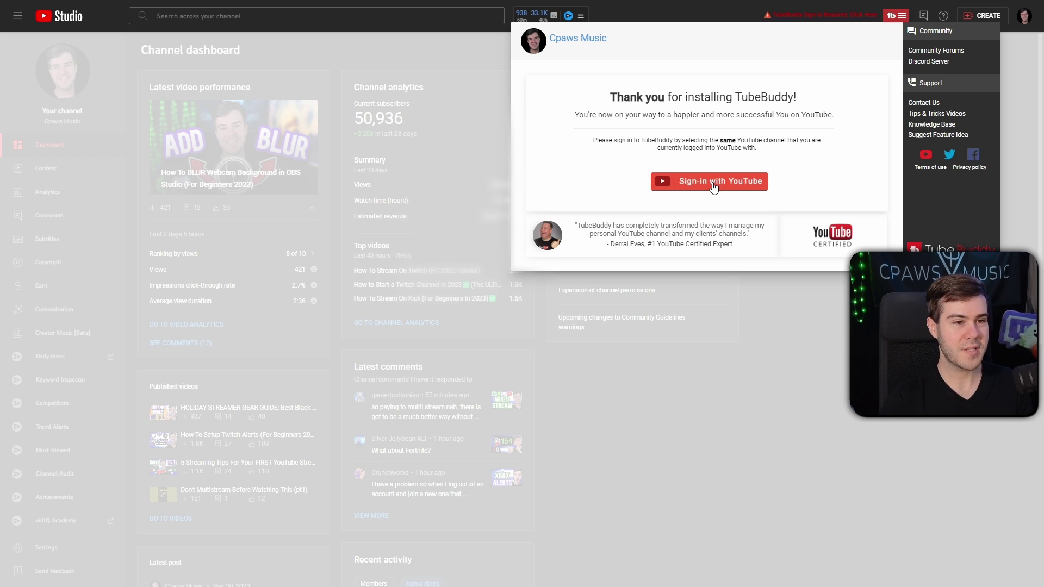
Step: Authorize TubeBuddy with the YouTube channel and close the welcome video
{"action": "left_click", "coordinate": [714, 184]}
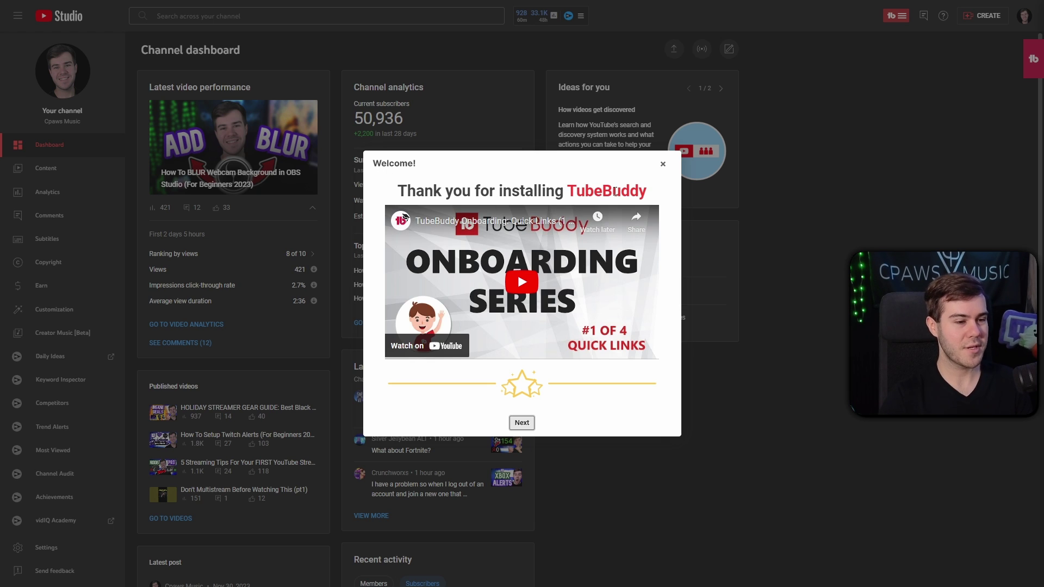
{"action": "left_click", "coordinate": [663, 164]}
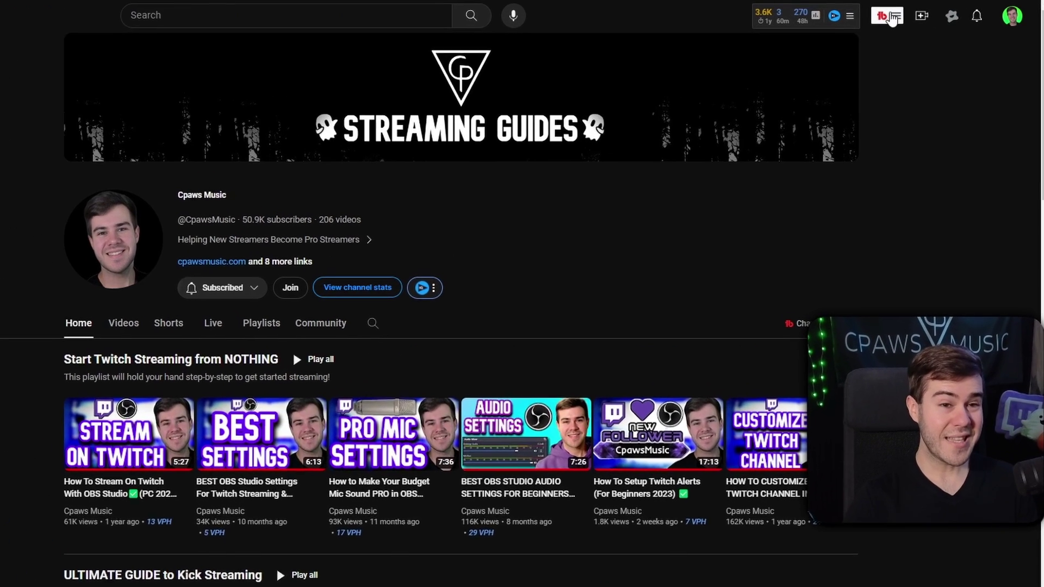
{"action": "left_click", "coordinate": [918, 17]}
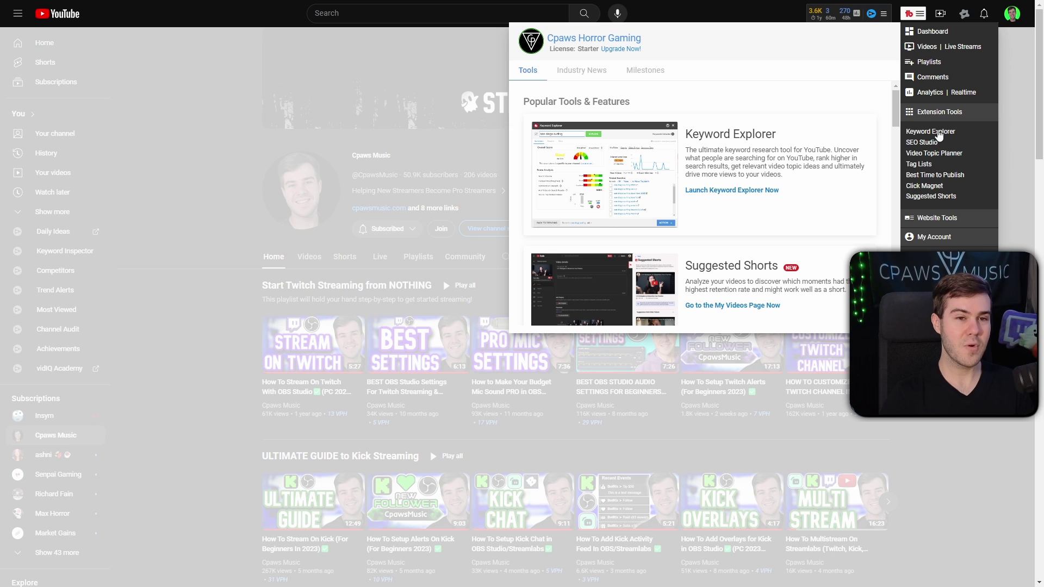
{"action": "left_click", "coordinate": [931, 131]}
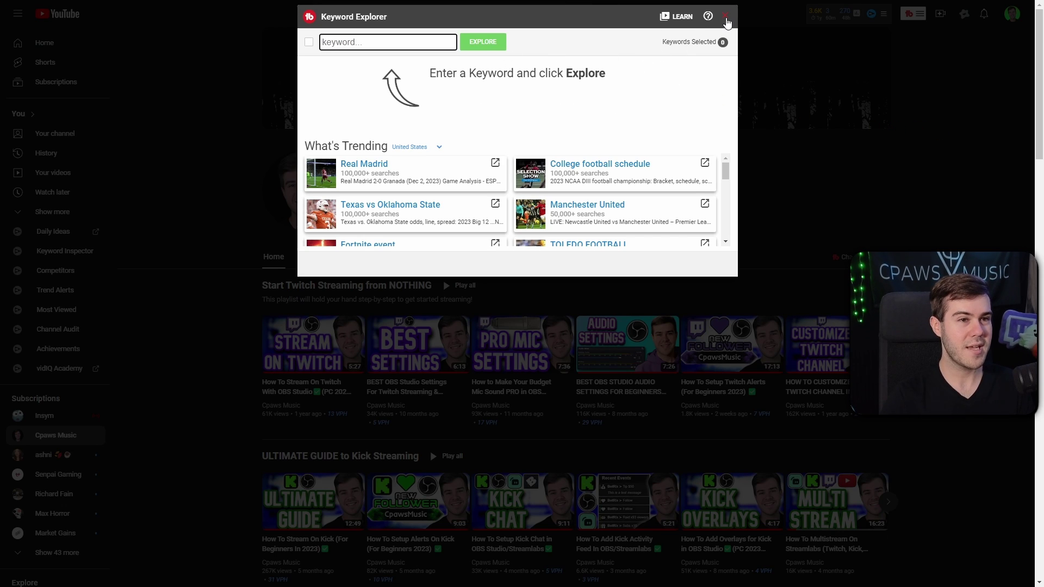
{"action": "left_click", "coordinate": [725, 17]}
{"action": "left_click", "coordinate": [359, 13]}
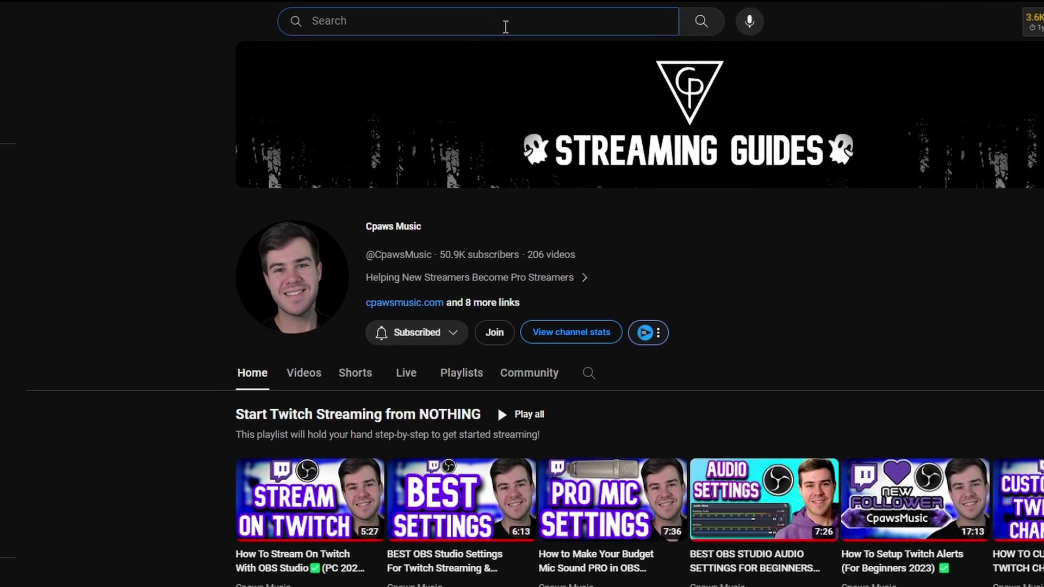
Step: Search YouTube for 'lethal company' and get its keyword score (Fair, 33/100)
{"action": "left_click", "coordinate": [448, 17]}
{"action": "type", "text": "lethal company"}
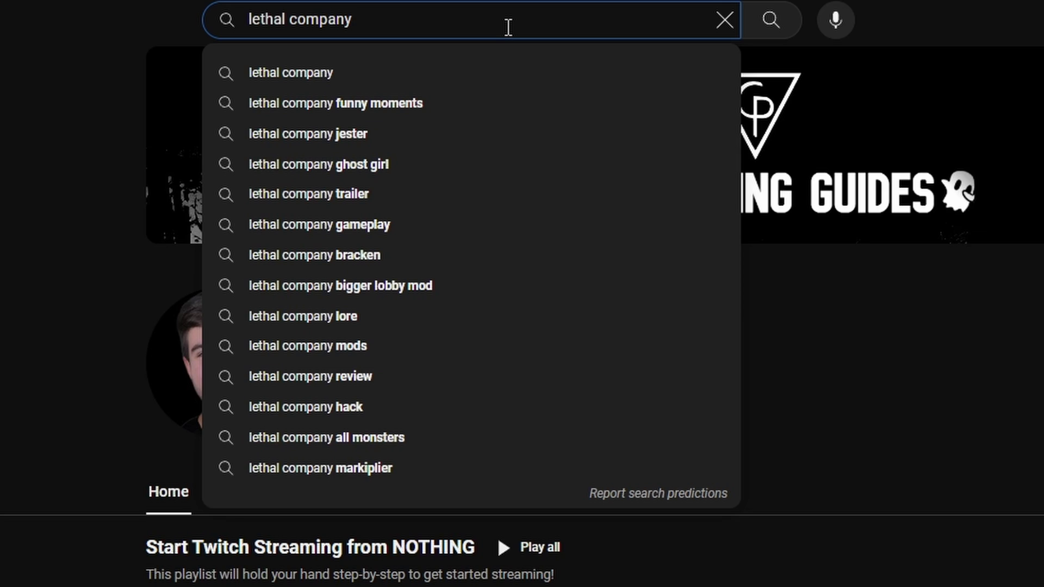
{"action": "key", "text": "Return"}
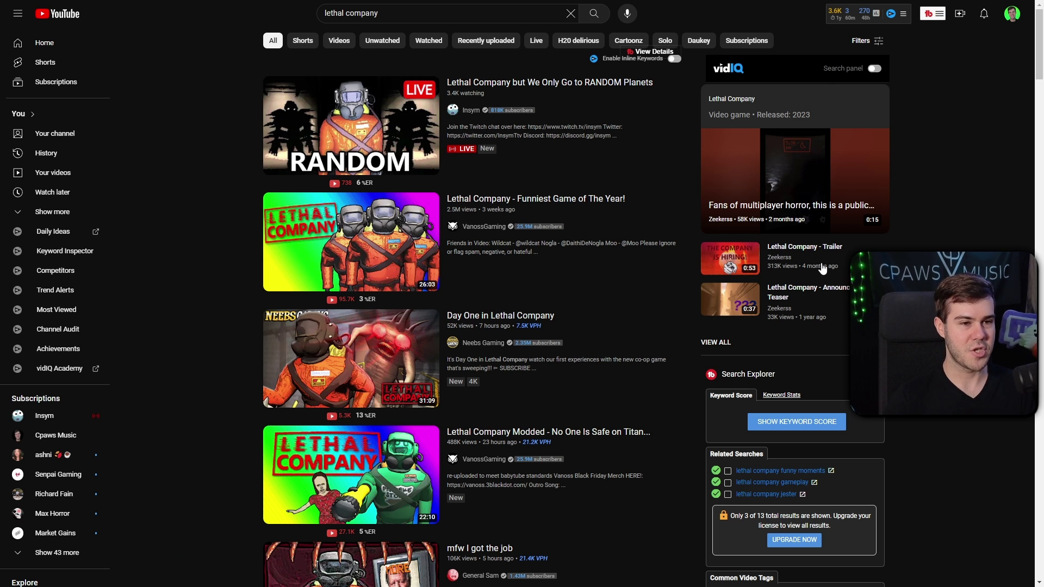
{"action": "scroll", "coordinate": [822, 272], "scroll_direction": "down", "scroll_amount": 4}
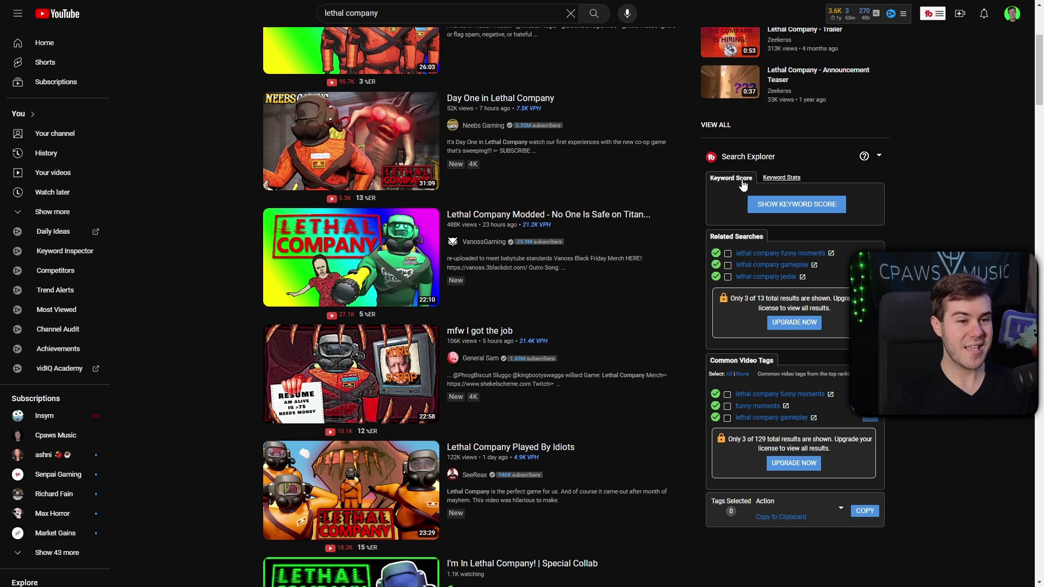
{"action": "left_click", "coordinate": [801, 210]}
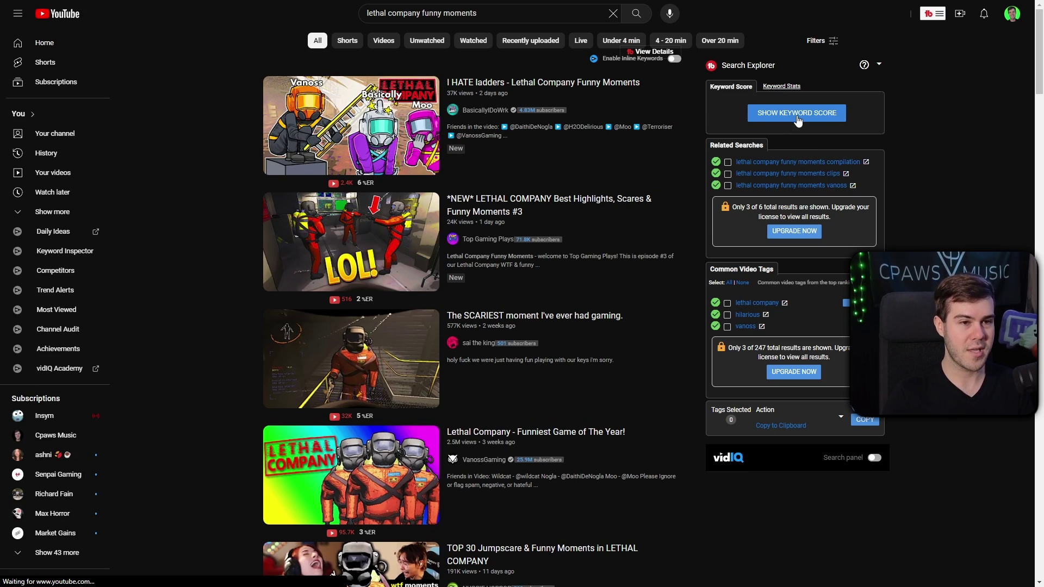
Step: Score 'lethal company funny moments' (Good, 58/100), then delete 'funny moments' from the query
{"action": "left_click", "coordinate": [780, 117]}
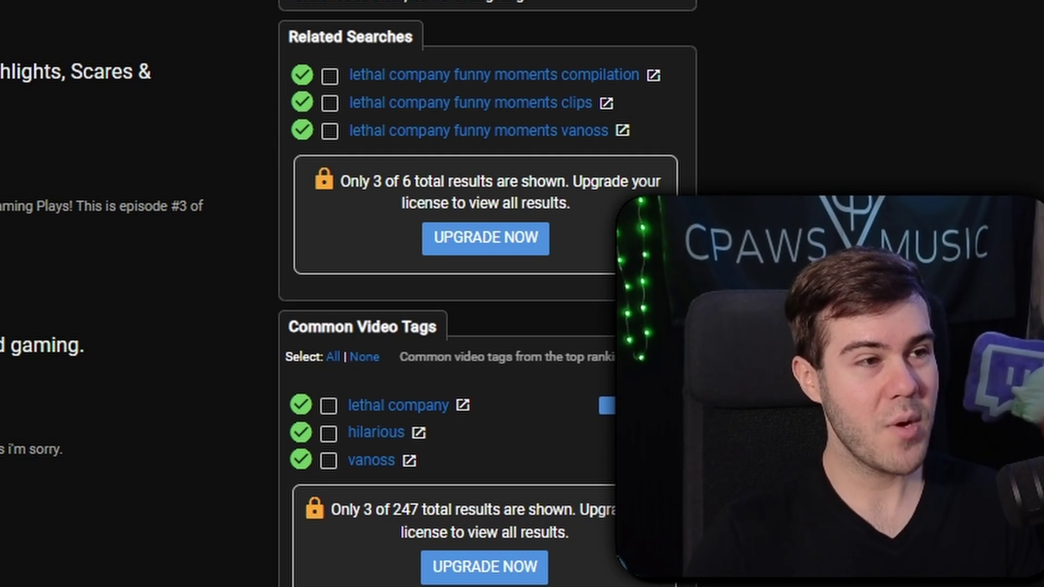
{"action": "left_click_drag", "start_coordinate": [379, 13], "coordinate": [485, 21]}
{"action": "key", "text": "BackSpace"}
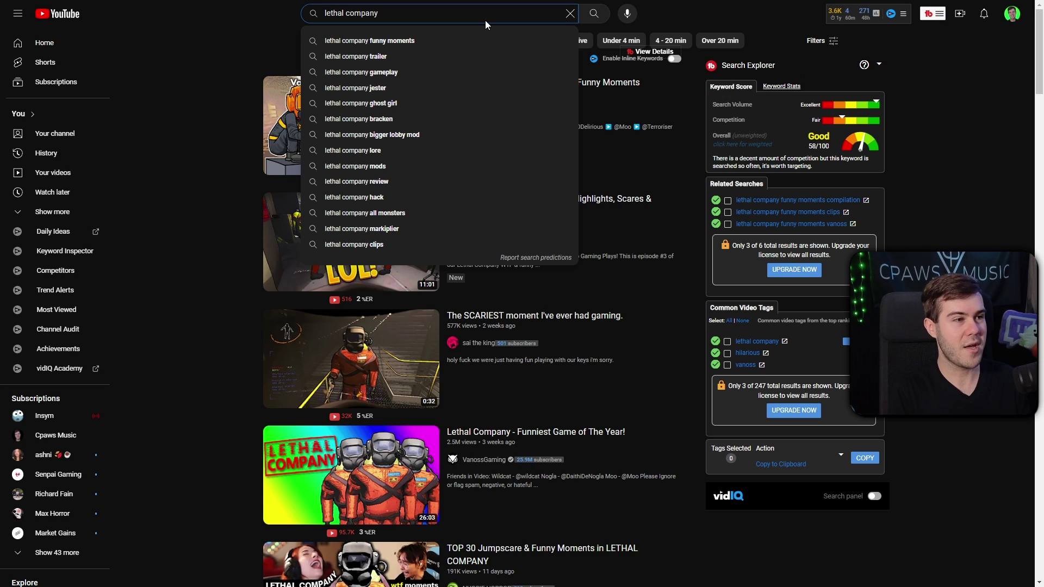
Step: Search 'lethal company guide', calculate its keyword score, and scroll through the top results
{"action": "type", "text": "guide"}
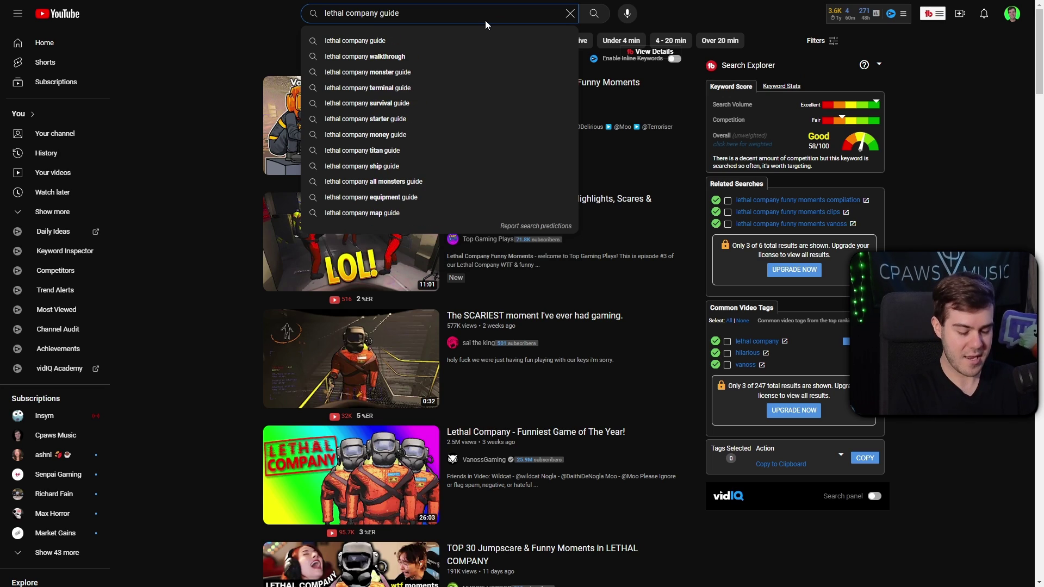
{"action": "key", "text": "Return"}
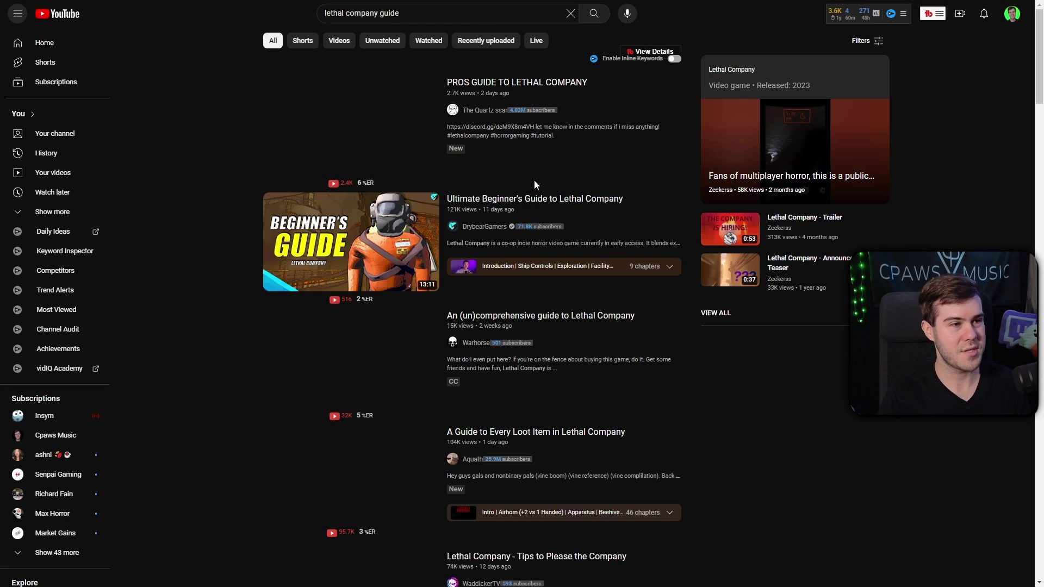
{"action": "scroll", "coordinate": [668, 229], "scroll_direction": "down", "scroll_amount": 3}
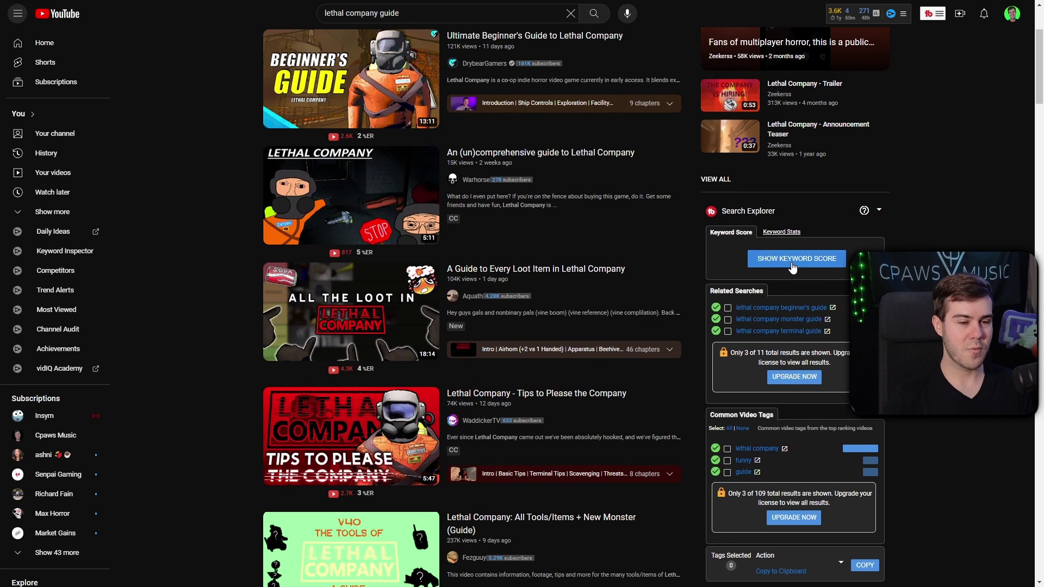
{"action": "left_click", "coordinate": [792, 259]}
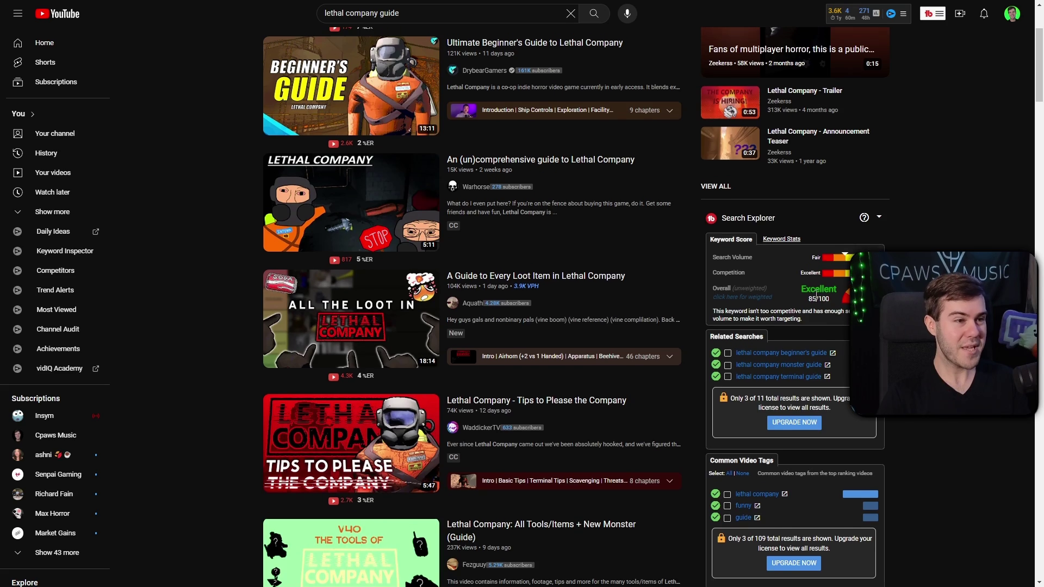
{"action": "scroll", "coordinate": [605, 187], "scroll_direction": "up", "scroll_amount": 3}
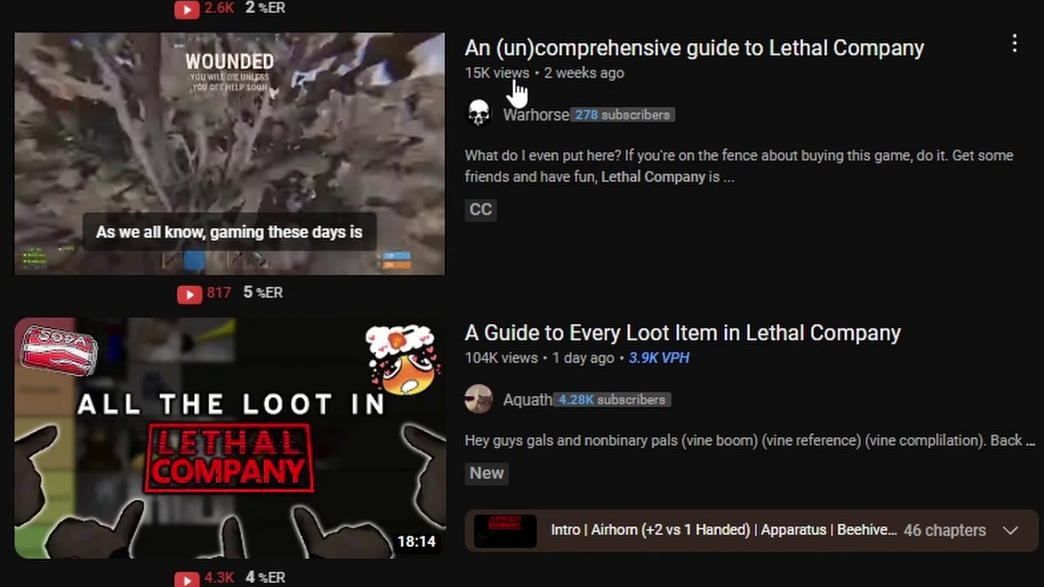
{"action": "scroll", "coordinate": [536, 92], "scroll_direction": "down", "scroll_amount": 2}
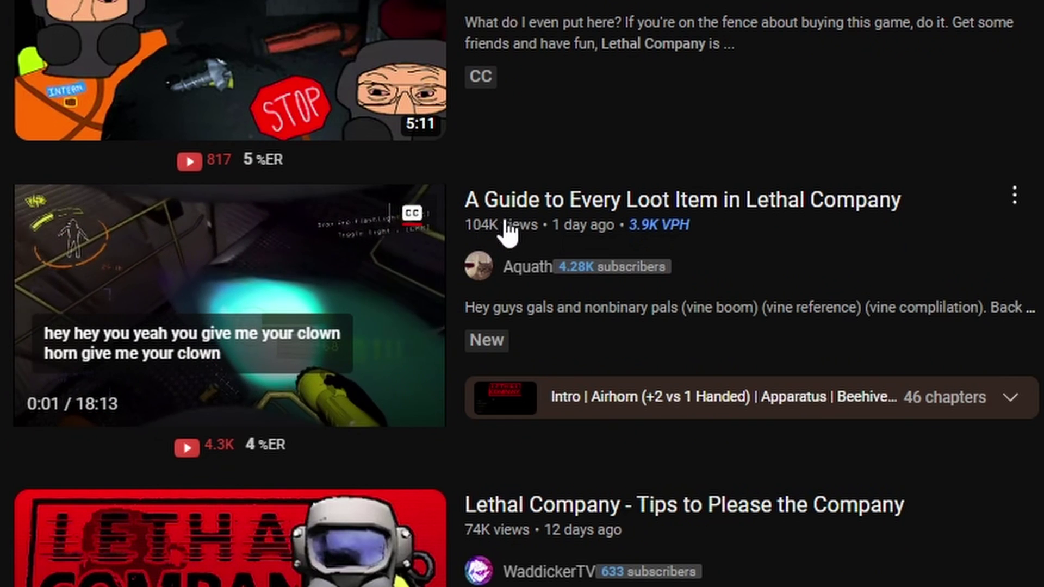
{"action": "scroll", "coordinate": [582, 158], "scroll_direction": "down", "scroll_amount": 4}
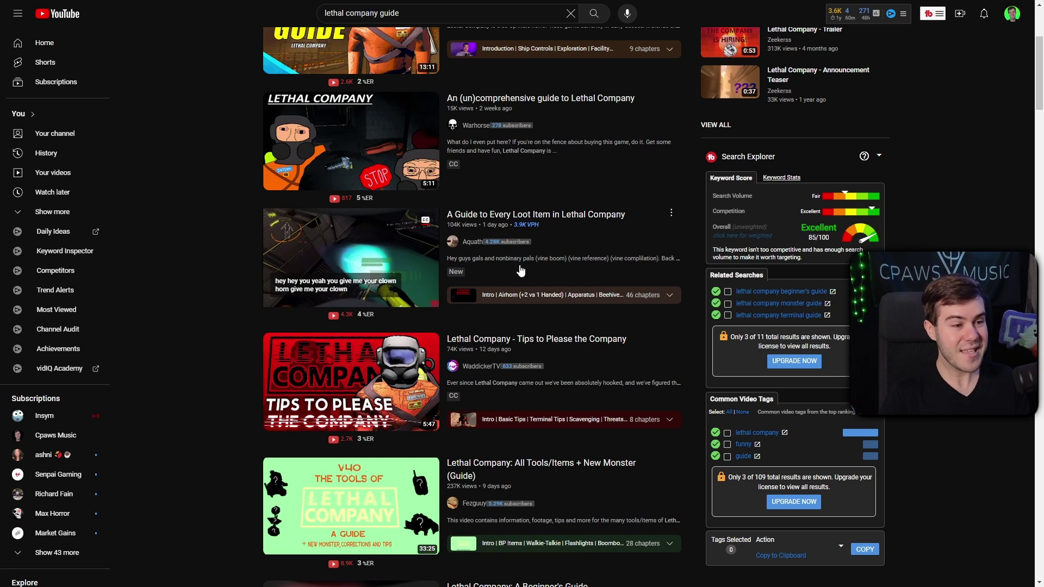
{"action": "scroll", "coordinate": [508, 287], "scroll_direction": "down", "scroll_amount": 1}
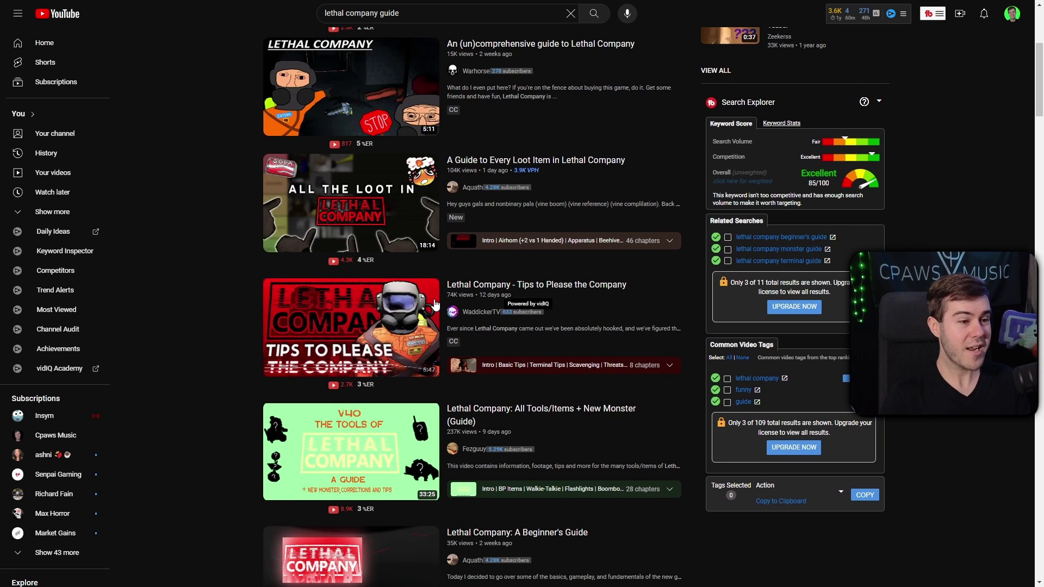
{"action": "scroll", "coordinate": [507, 308], "scroll_direction": "up", "scroll_amount": 2}
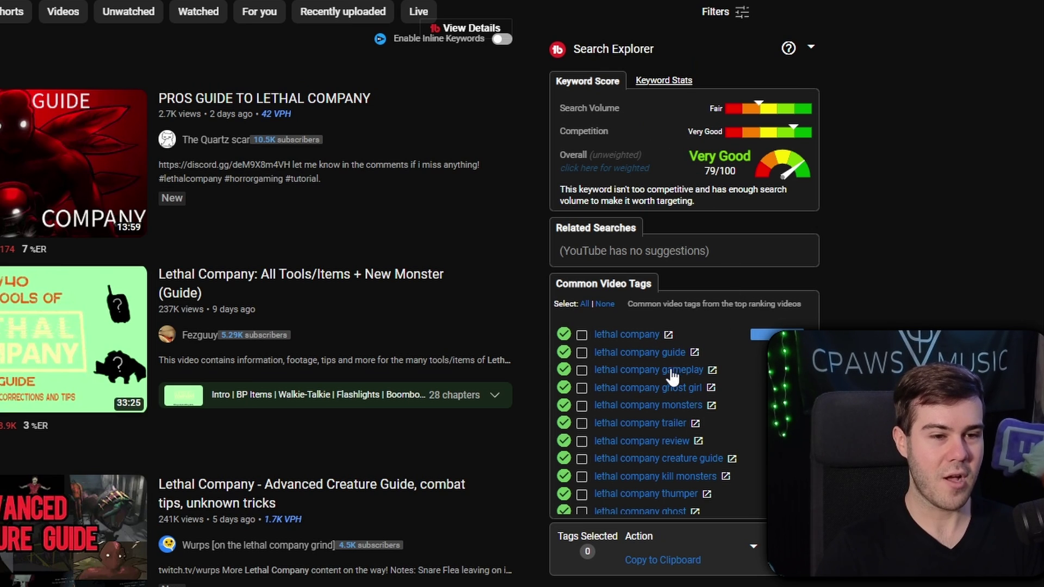
Step: Review the 'lethal company creature guide' results, comparing its 100/100 score against the highlighted 79/100
{"action": "scroll", "coordinate": [631, 396], "scroll_direction": "down", "scroll_amount": 3}
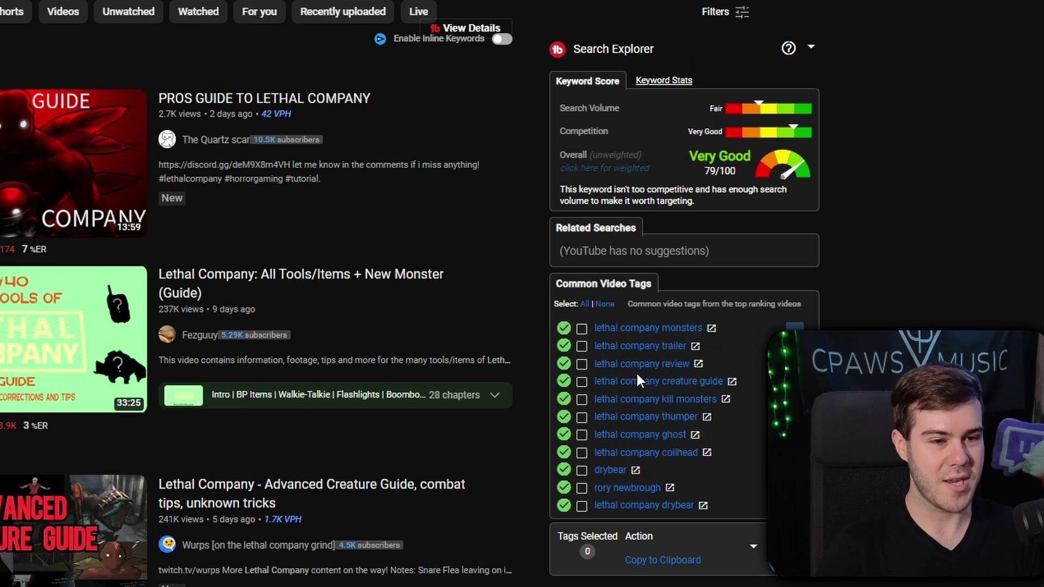
{"action": "scroll", "coordinate": [636, 429], "scroll_direction": "up", "scroll_amount": 3}
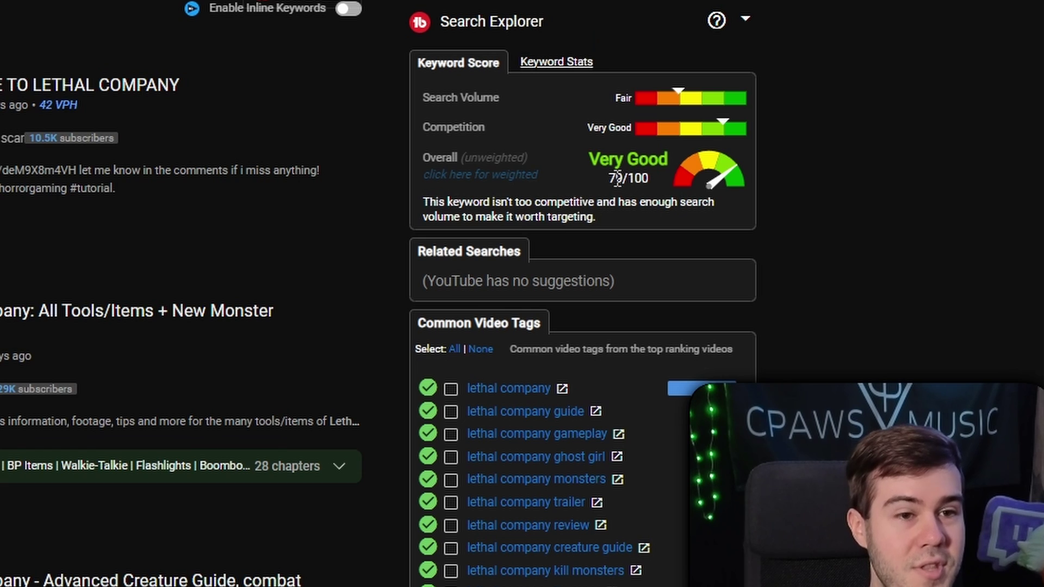
{"action": "left_click_drag", "start_coordinate": [608, 178], "coordinate": [649, 177]}
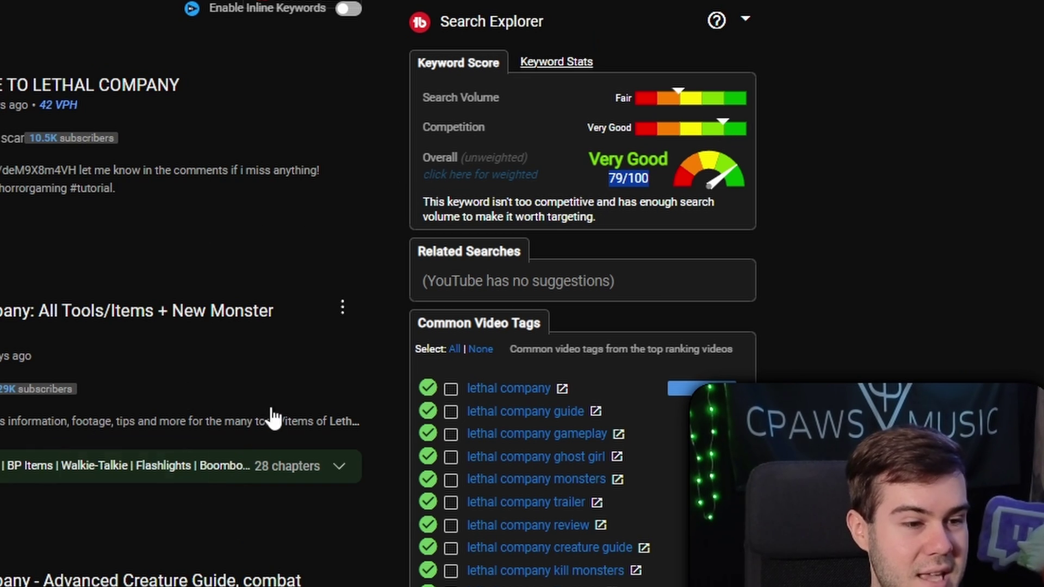
{"action": "scroll", "coordinate": [280, 416], "scroll_direction": "down", "scroll_amount": 5}
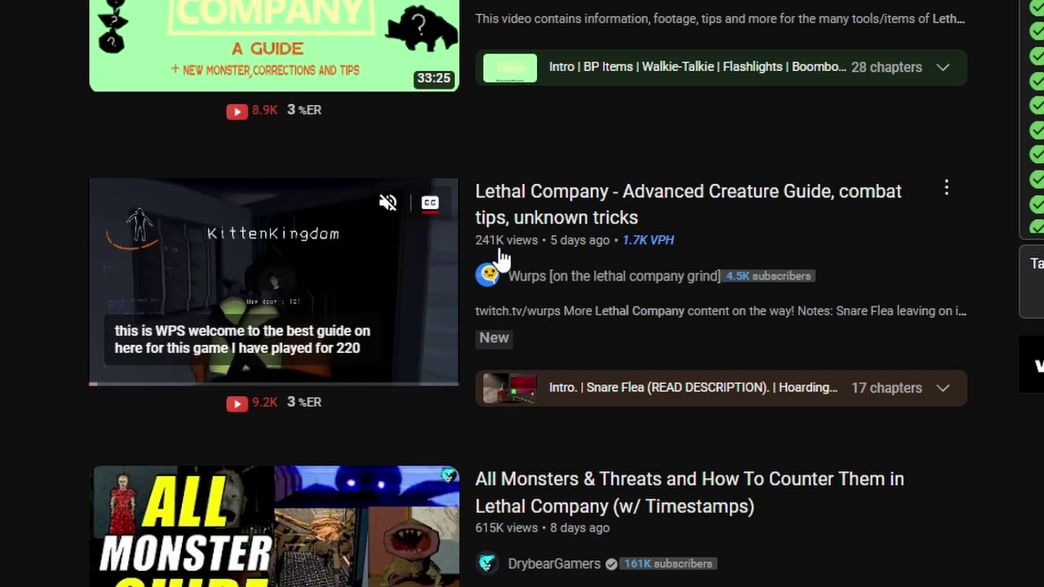
{"action": "scroll", "coordinate": [634, 279], "scroll_direction": "down", "scroll_amount": 10}
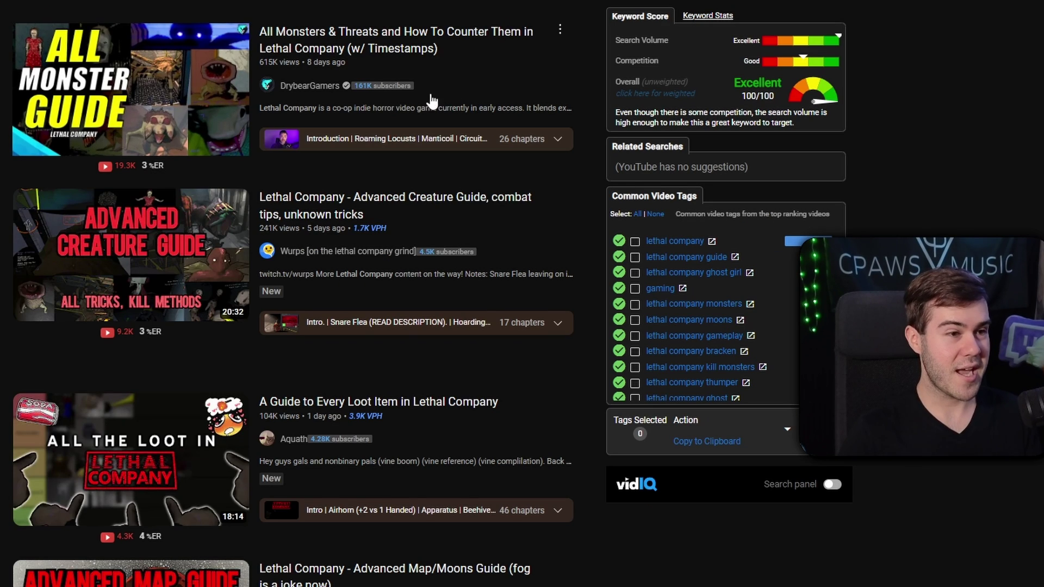
{"action": "mouse_move", "coordinate": [375, 101]}
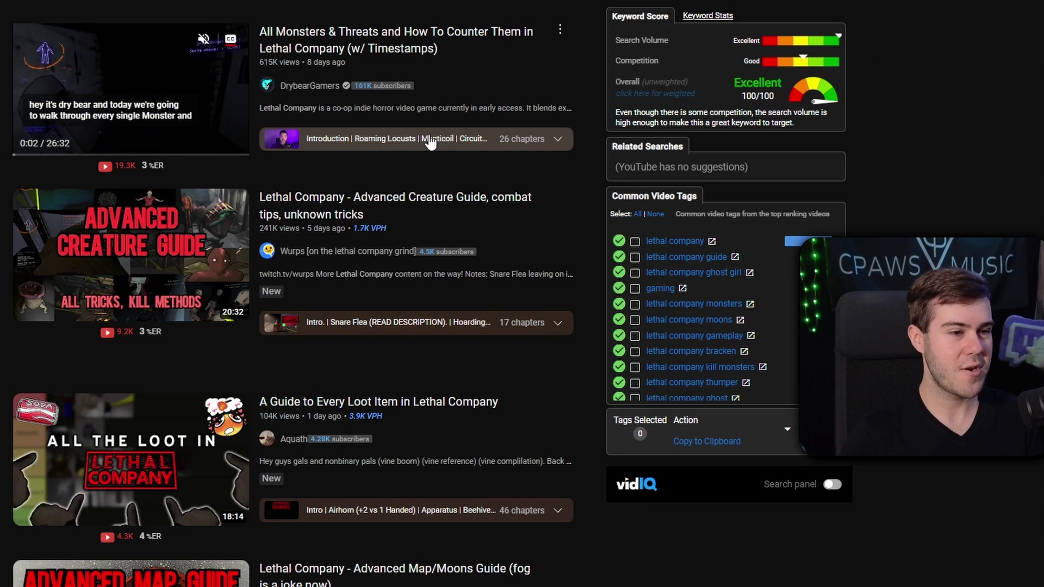
{"action": "scroll", "coordinate": [413, 116], "scroll_direction": "down", "scroll_amount": 1}
{"action": "mouse_move", "coordinate": [457, 194]}
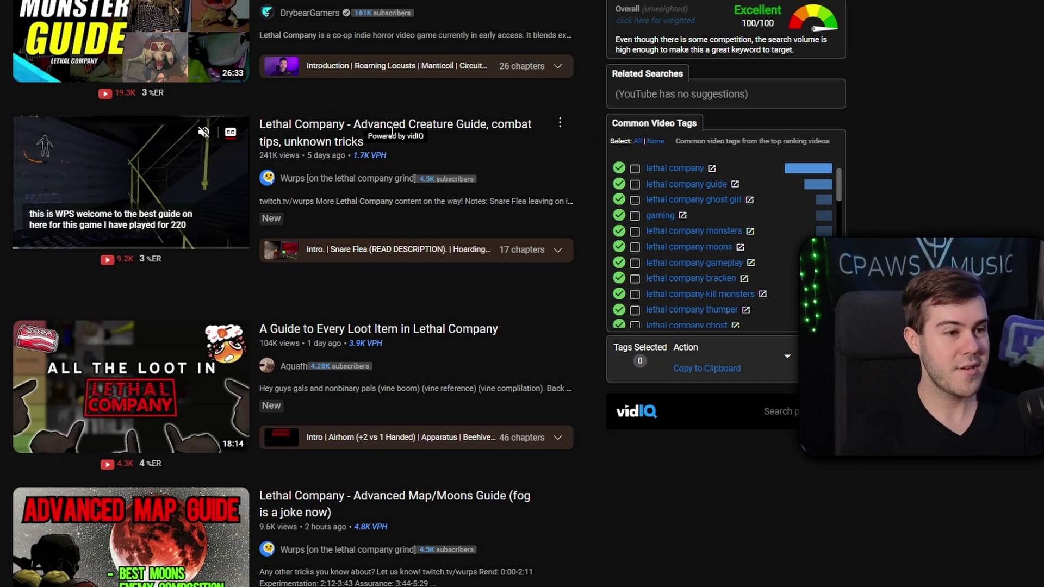
{"action": "scroll", "coordinate": [435, 217], "scroll_direction": "down", "scroll_amount": 1}
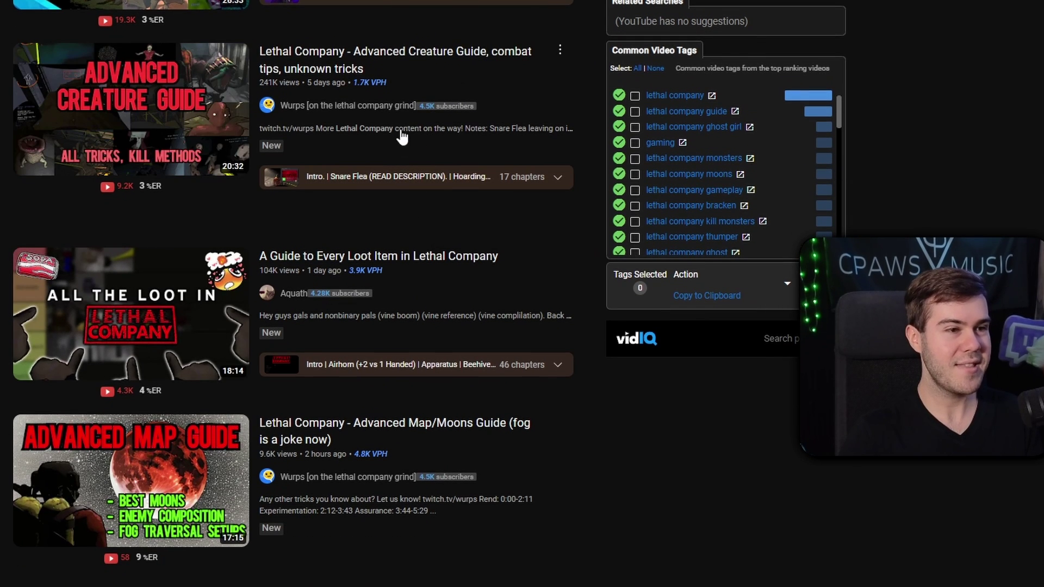
{"action": "scroll", "coordinate": [435, 191], "scroll_direction": "down", "scroll_amount": 1}
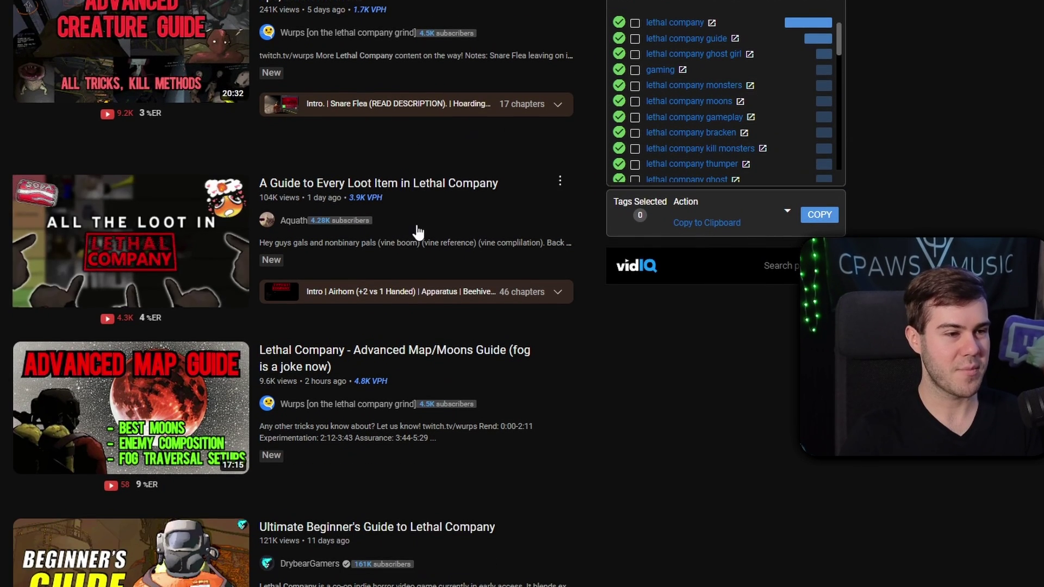
{"action": "scroll", "coordinate": [348, 212], "scroll_direction": "down", "scroll_amount": 2}
{"action": "scroll", "coordinate": [403, 245], "scroll_direction": "down", "scroll_amount": 1}
{"action": "scroll", "coordinate": [418, 288], "scroll_direction": "down", "scroll_amount": 3}
{"action": "scroll", "coordinate": [423, 286], "scroll_direction": "down", "scroll_amount": 1}
{"action": "scroll", "coordinate": [411, 427], "scroll_direction": "down", "scroll_amount": 2}
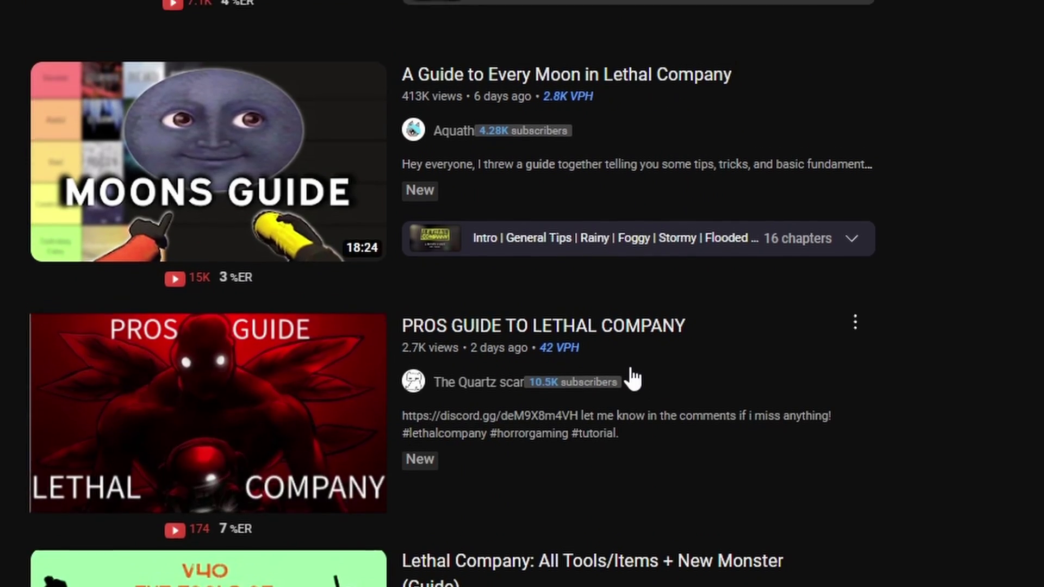
{"action": "scroll", "coordinate": [647, 305], "scroll_direction": "up", "scroll_amount": 3}
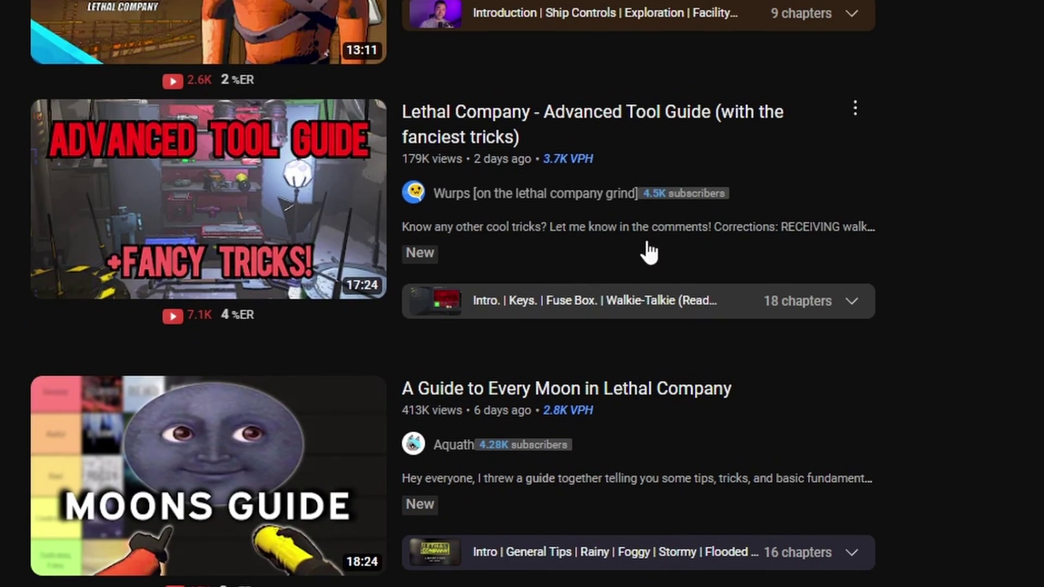
{"action": "scroll", "coordinate": [668, 300], "scroll_direction": "up", "scroll_amount": 2}
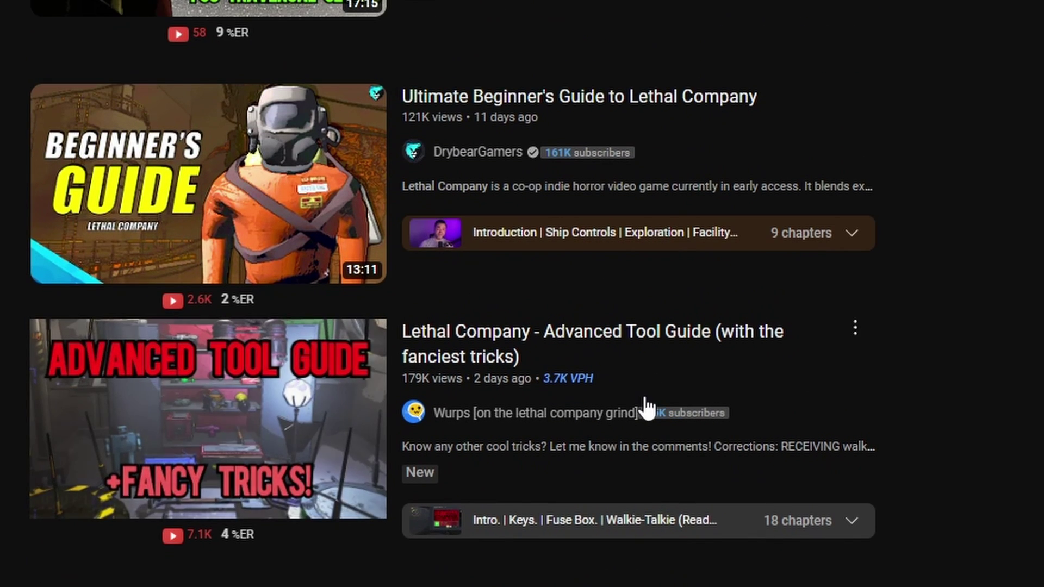
{"action": "mouse_move", "coordinate": [442, 426]}
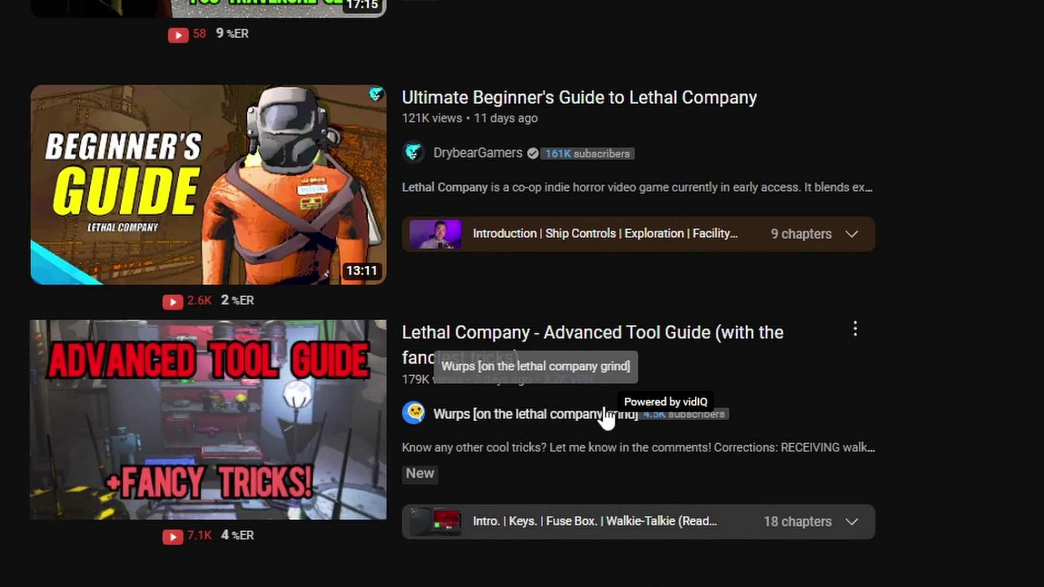
{"action": "scroll", "coordinate": [600, 381], "scroll_direction": "up", "scroll_amount": 5}
{"action": "scroll", "coordinate": [571, 413], "scroll_direction": "up", "scroll_amount": 3}
{"action": "scroll", "coordinate": [546, 489], "scroll_direction": "up", "scroll_amount": 4}
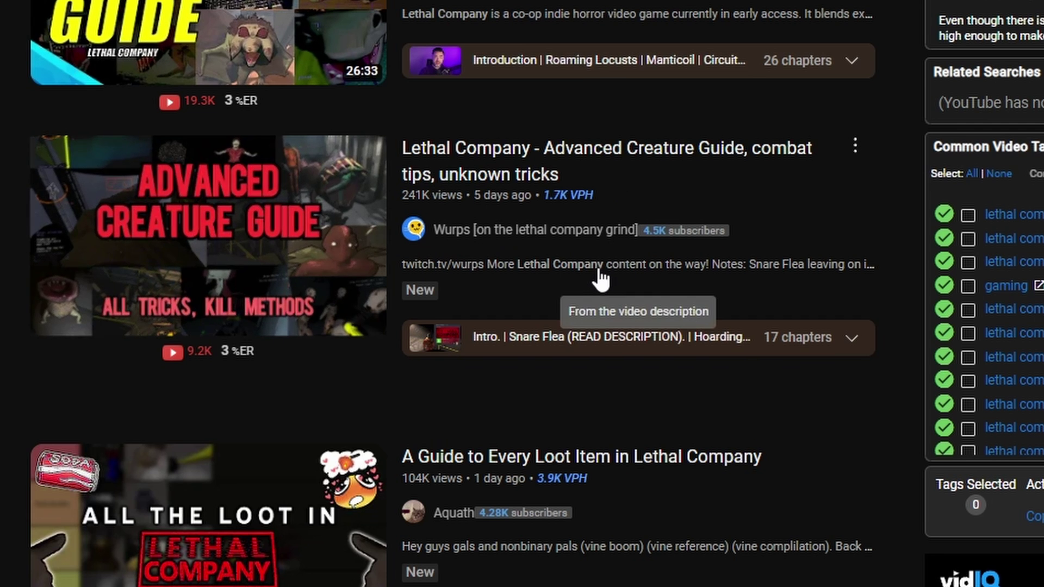
{"action": "mouse_move", "coordinate": [301, 512]}
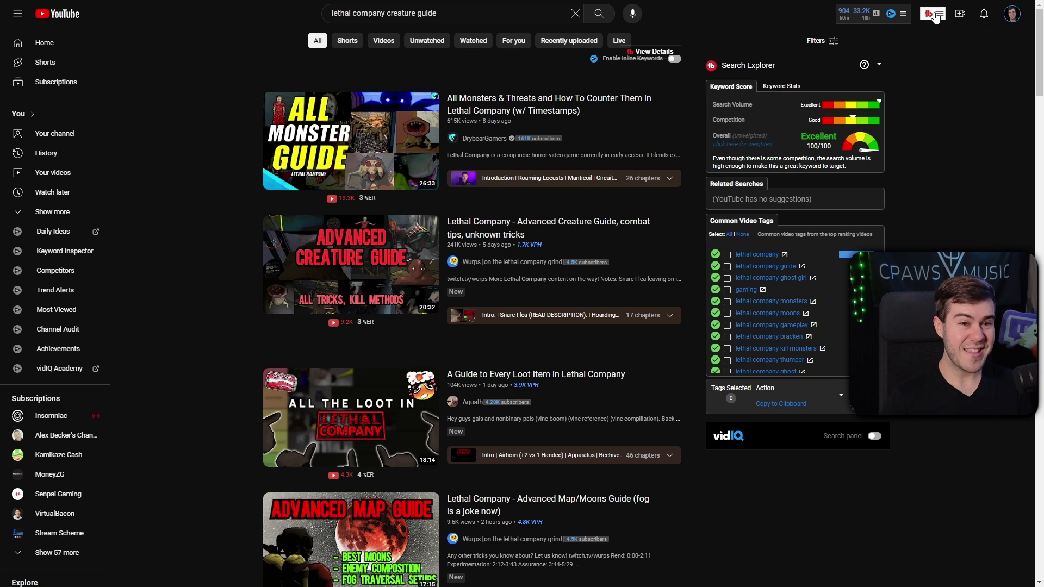
Step: Open SEO Studio from the TubeBuddy menu and enter target keyword 'Lethal Company Monster Guide'
{"action": "left_click", "coordinate": [936, 18]}
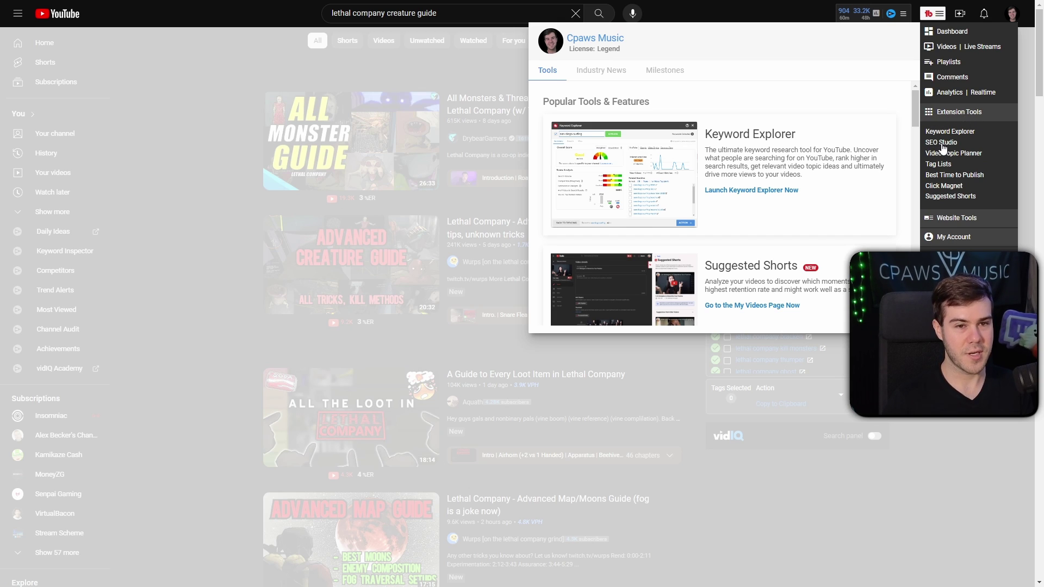
{"action": "left_click", "coordinate": [942, 143]}
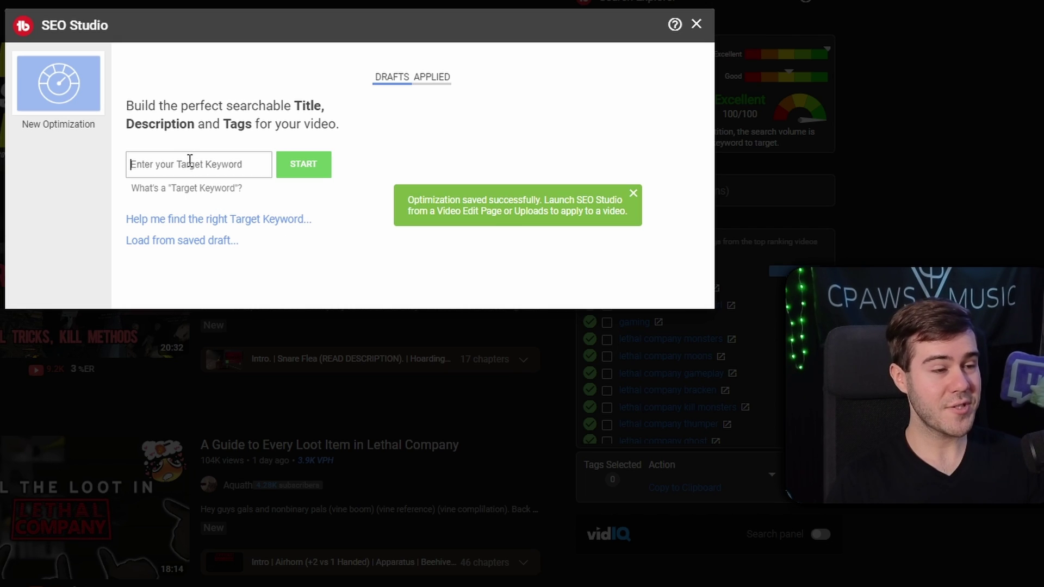
{"action": "type", "text": "Lethal Company Monster Guide"}
Step: Start the optimization, append '(For Beginners)' to the title, and rewrite the description for beginners
{"action": "left_click", "coordinate": [303, 167]}
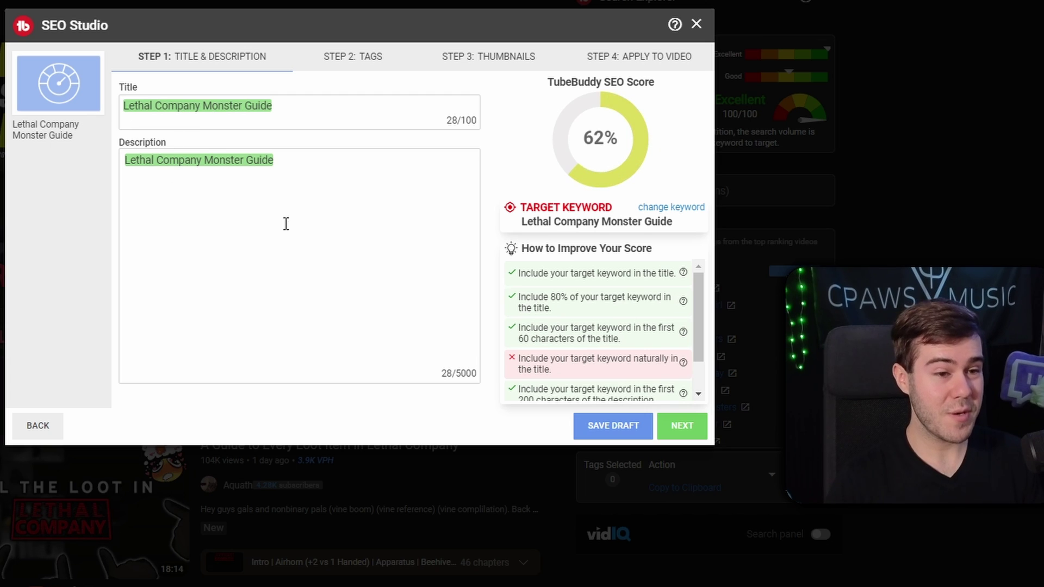
{"action": "scroll", "coordinate": [598, 315], "scroll_direction": "down", "scroll_amount": 2}
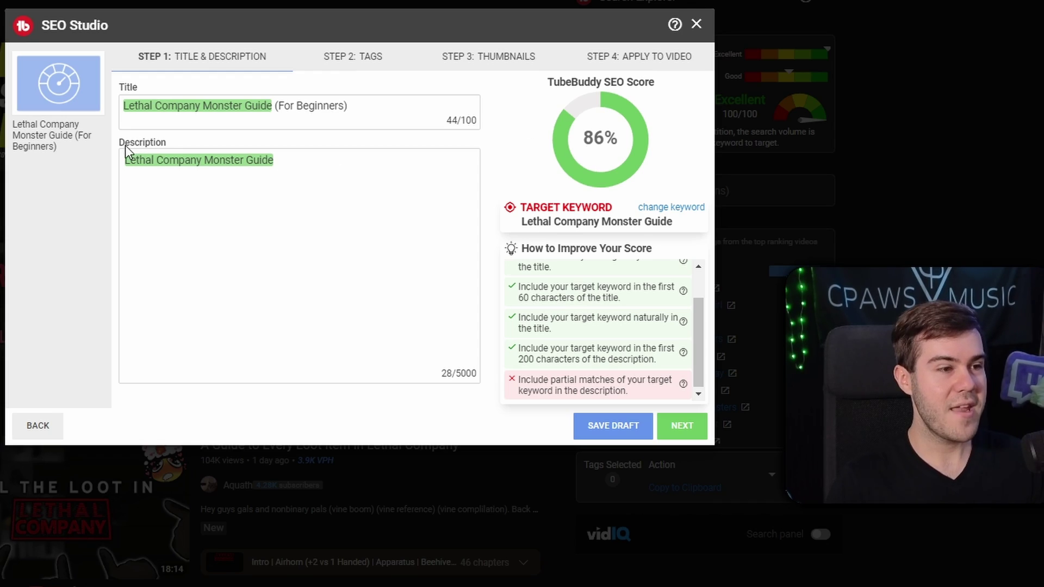
{"action": "left_click_drag", "start_coordinate": [314, 169], "coordinate": [63, 167]}
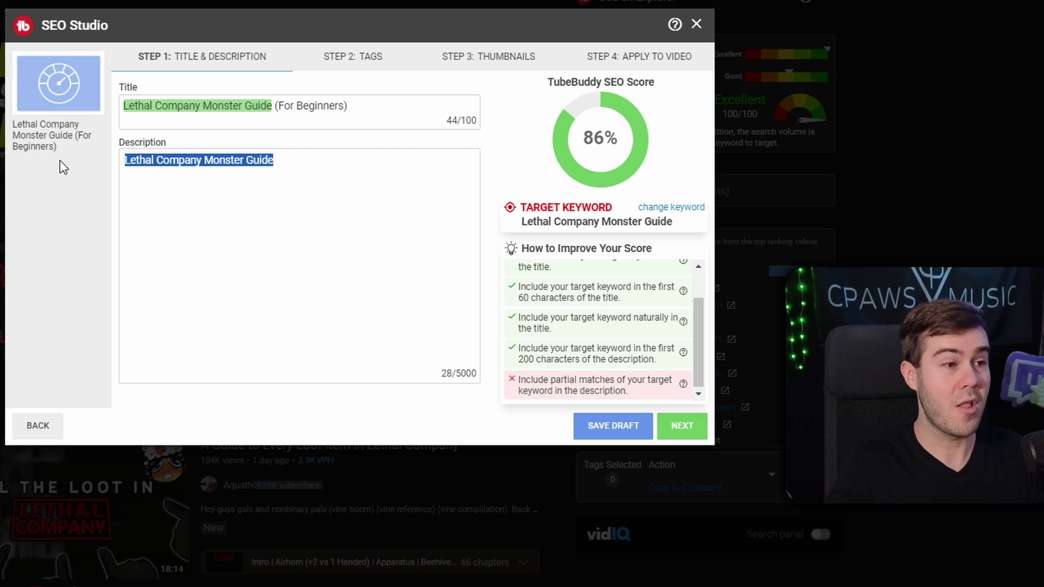
{"action": "left_click_drag", "start_coordinate": [128, 105], "coordinate": [368, 103]}
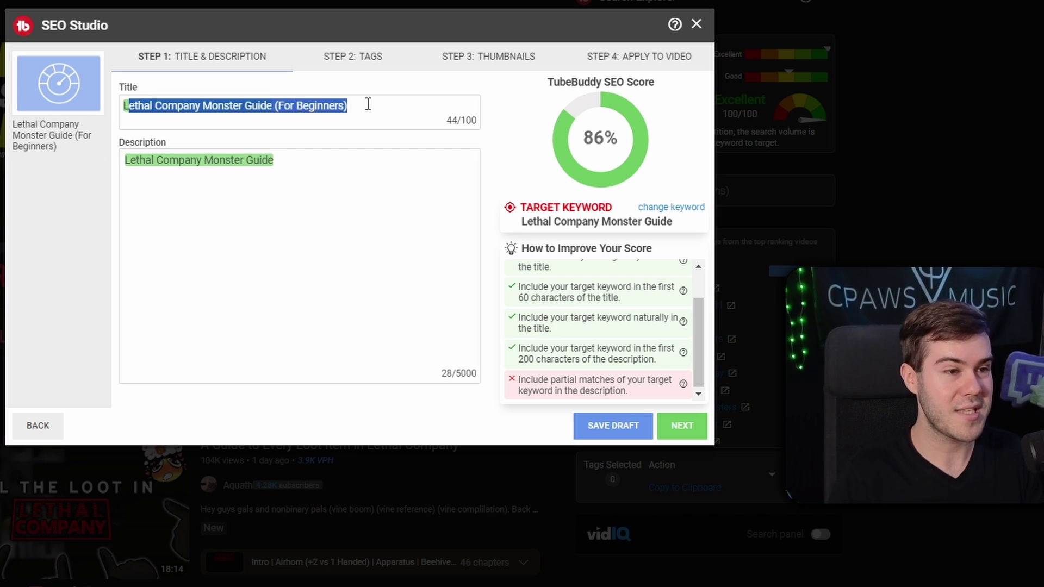
{"action": "left_click", "coordinate": [335, 194]}
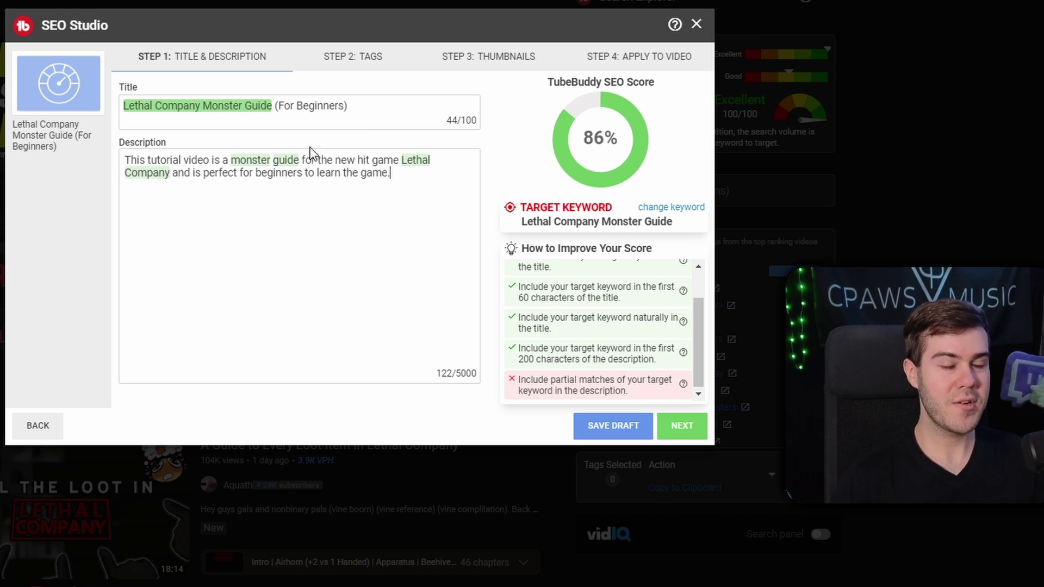
Step: Move to the Tags step and add the three suggested tags
{"action": "left_click", "coordinate": [682, 427]}
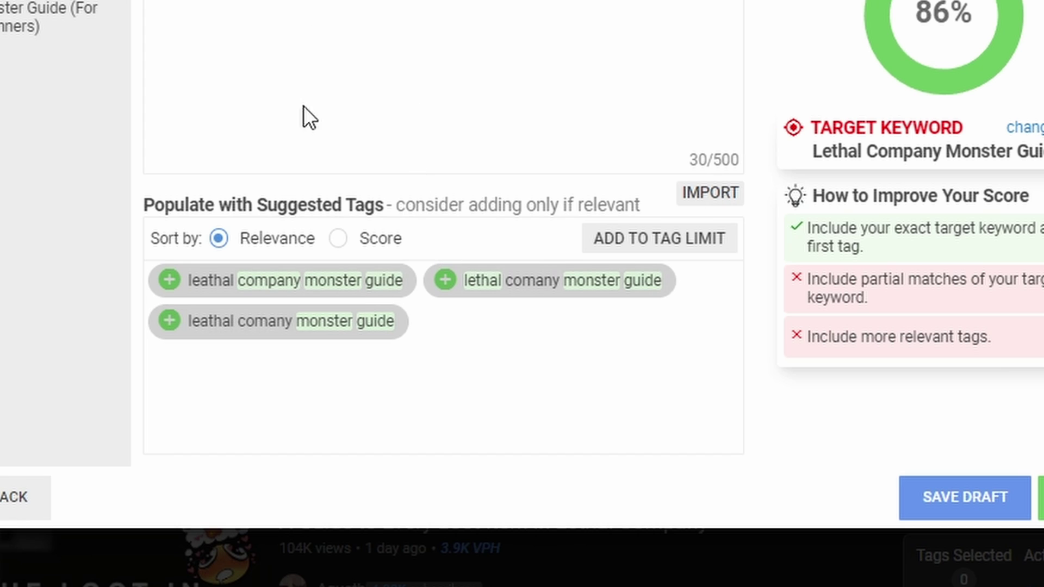
{"action": "left_click", "coordinate": [170, 280]}
{"action": "left_click", "coordinate": [446, 280]}
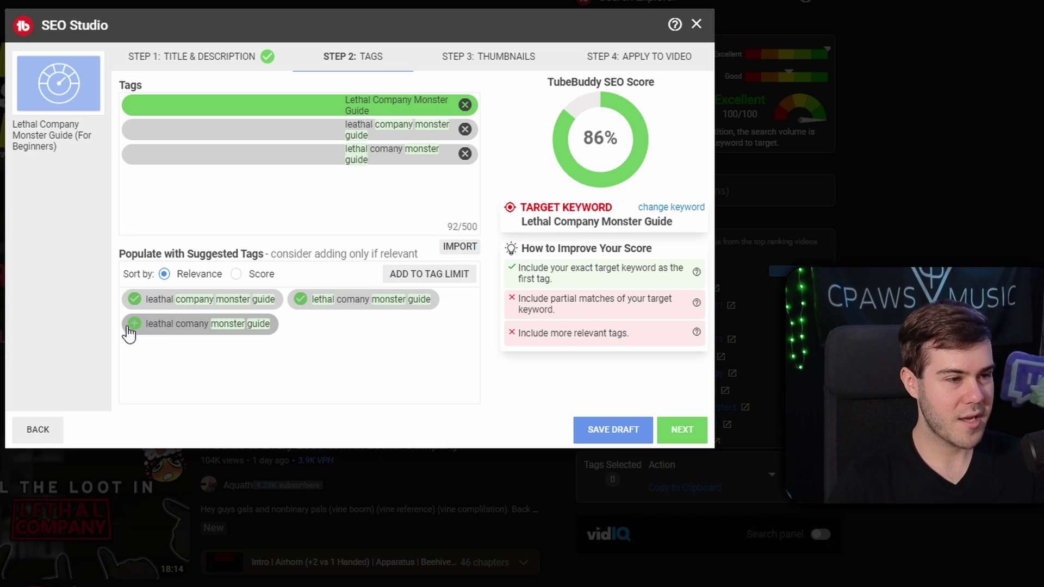
{"action": "left_click", "coordinate": [130, 325]}
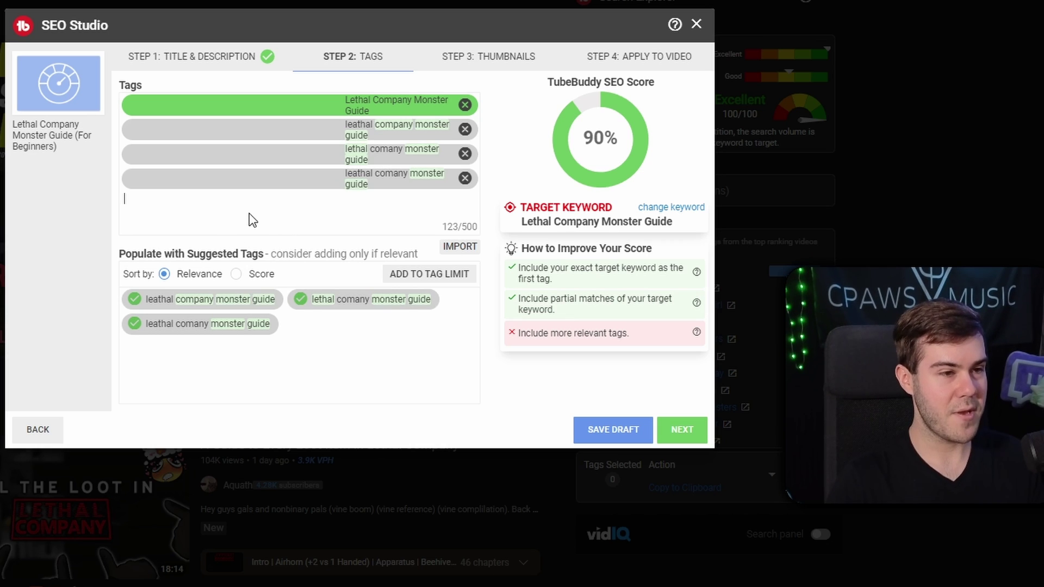
Step: Add 'lethal company monster guide for beginners' as a fifth tag
{"action": "type", "text": "lethal"}
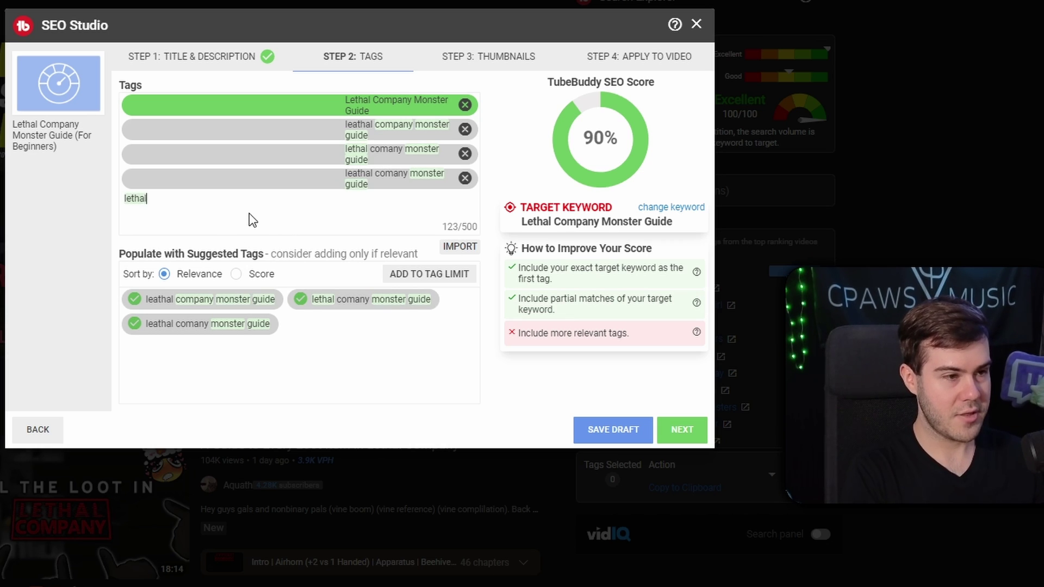
{"action": "type", "text": " company mompany mosnte"}
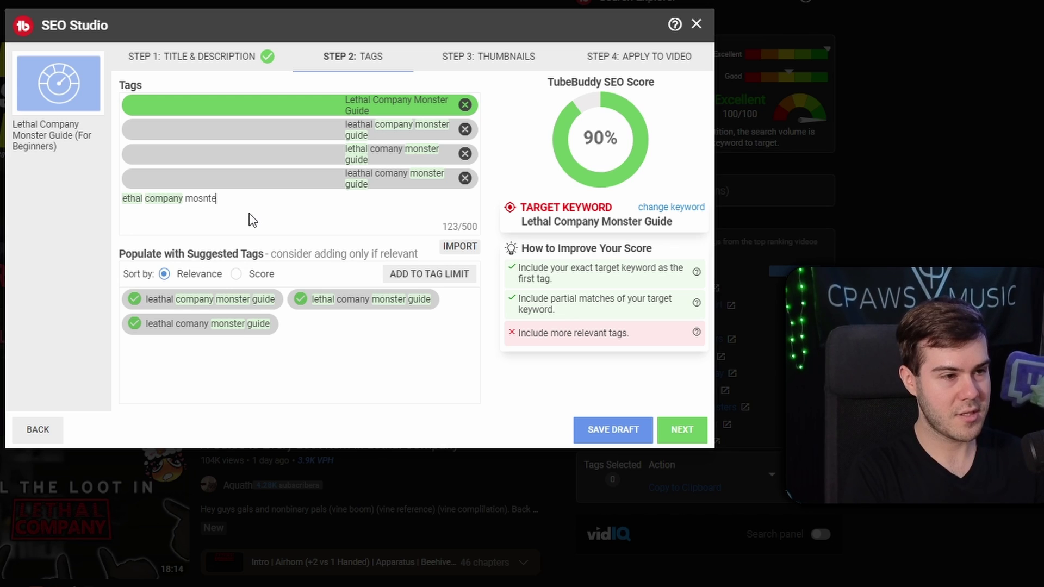
{"action": "type", "text": "nster guide for bein"}
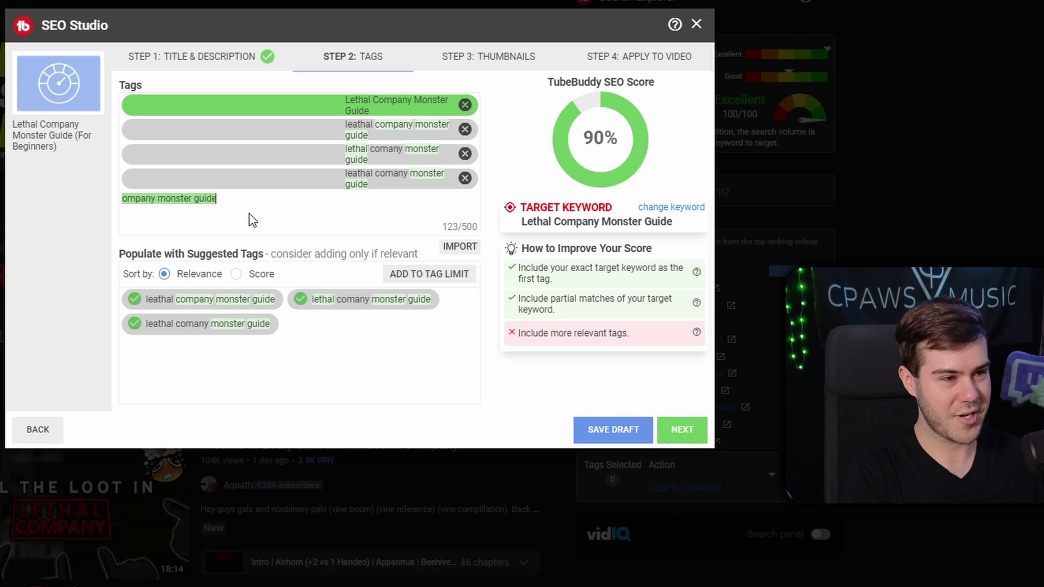
{"action": "key", "text": "BackSpace"}
{"action": "key", "text": "BackSpace"}
{"action": "type", "text": "ginners"}
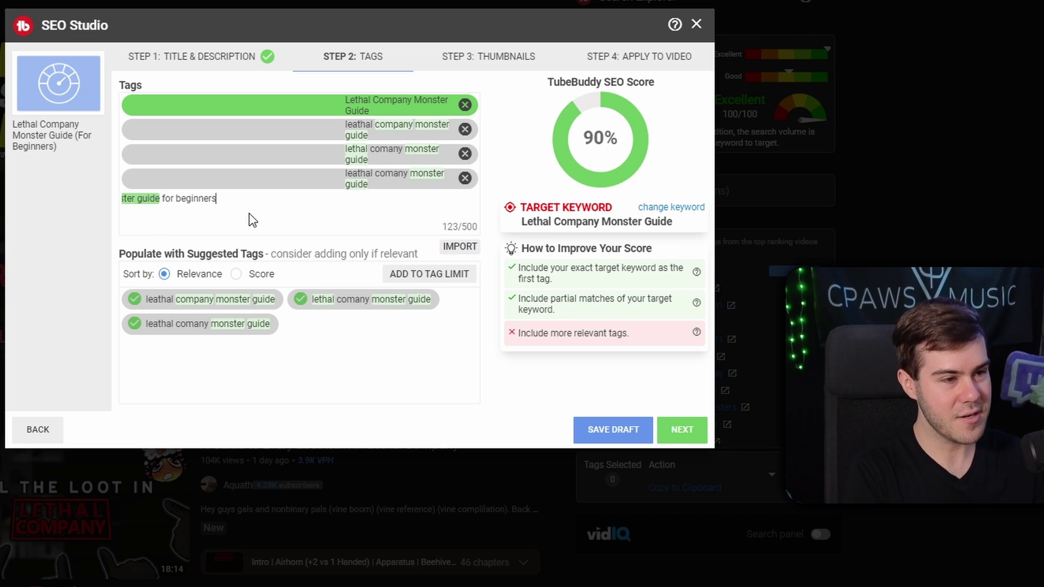
{"action": "key", "text": "Return"}
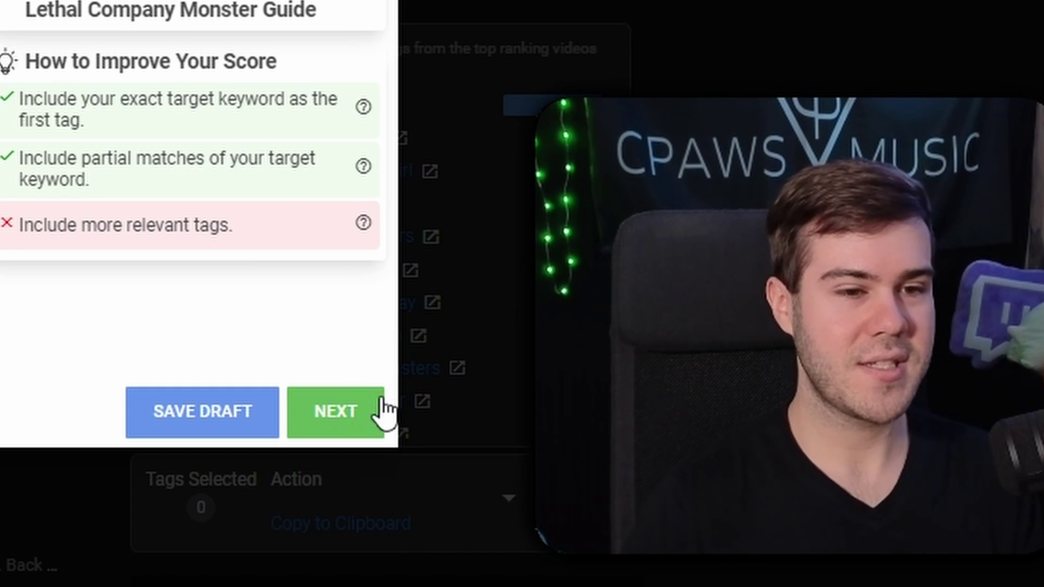
Step: Advance to the Thumbnails step and browse competitor thumbnails for the Lethal Company Monster Guide keyword
{"action": "left_click", "coordinate": [357, 432]}
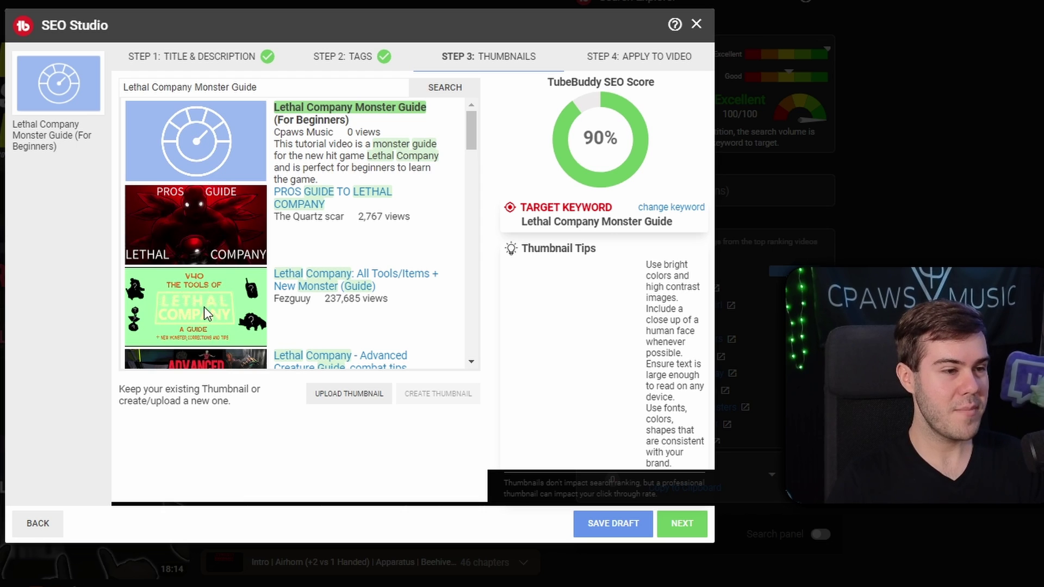
{"action": "scroll", "coordinate": [205, 307], "scroll_direction": "down", "scroll_amount": 5}
{"action": "scroll", "coordinate": [217, 325], "scroll_direction": "up", "scroll_amount": 5}
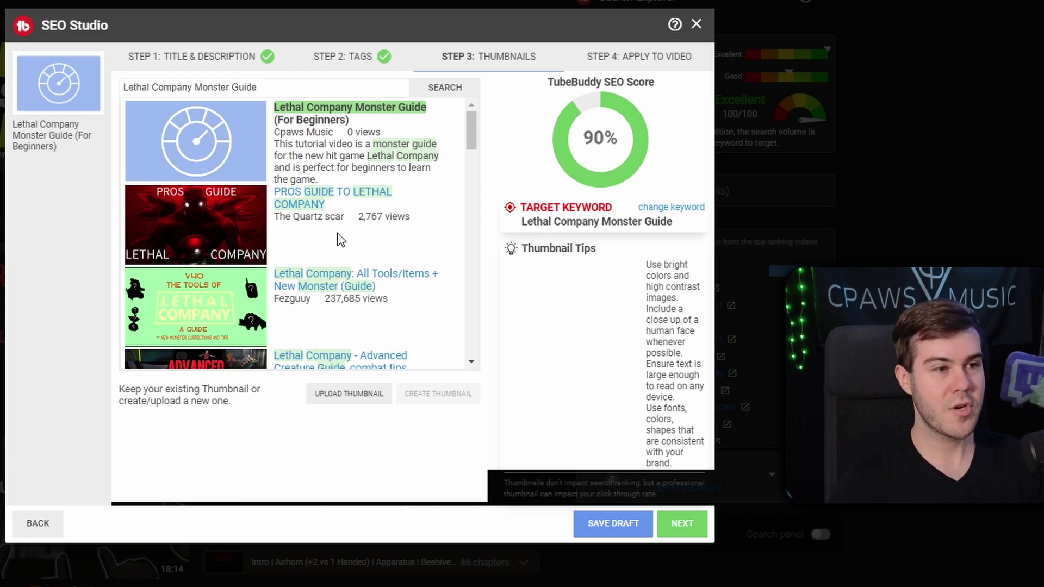
{"action": "scroll", "coordinate": [204, 307], "scroll_direction": "down", "scroll_amount": 3}
{"action": "scroll", "coordinate": [216, 321], "scroll_direction": "up", "scroll_amount": 3}
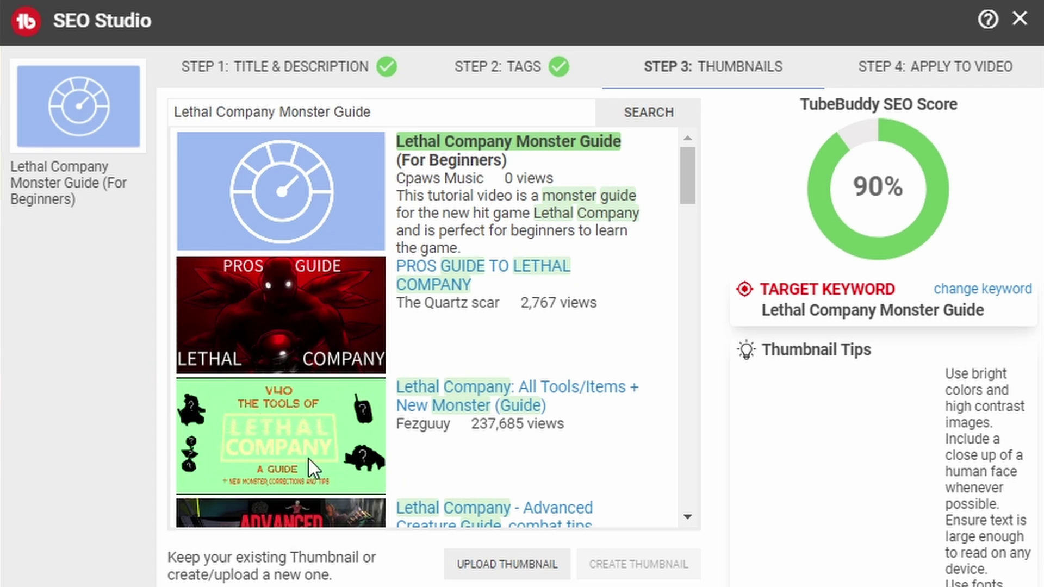
{"action": "scroll", "coordinate": [308, 459], "scroll_direction": "down", "scroll_amount": 2}
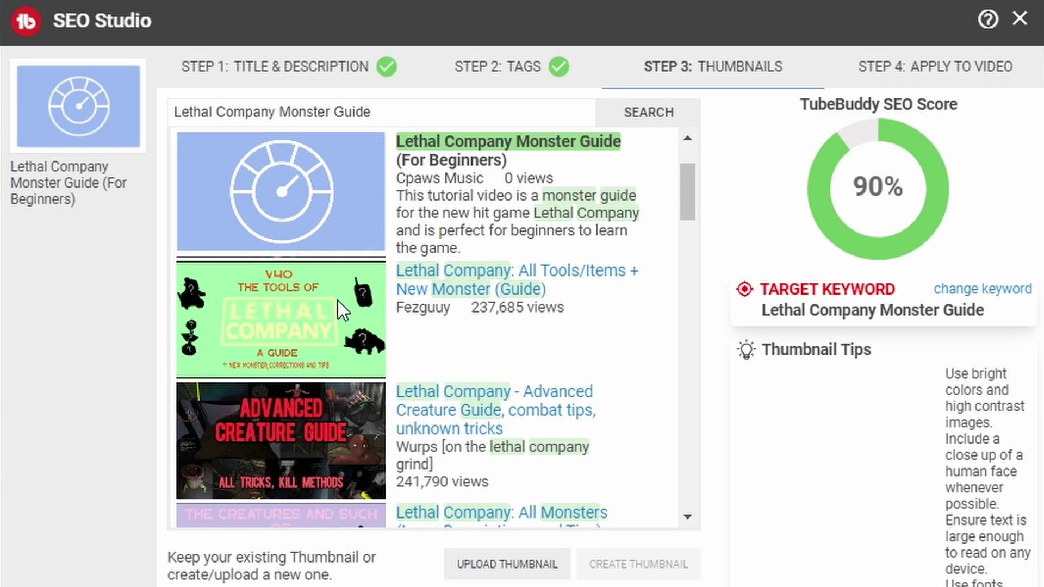
{"action": "scroll", "coordinate": [348, 343], "scroll_direction": "down", "scroll_amount": 10}
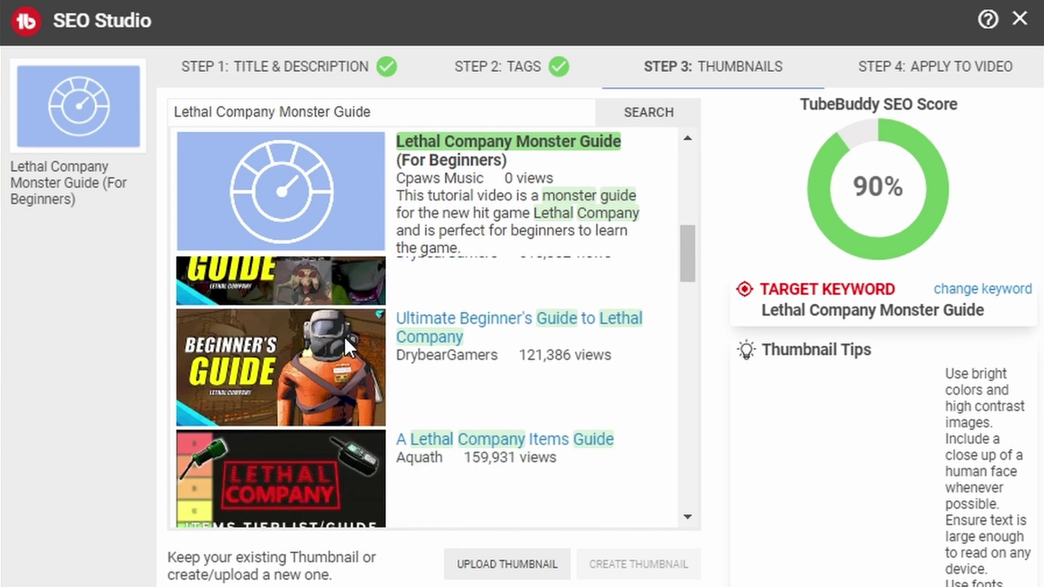
{"action": "scroll", "coordinate": [318, 428], "scroll_direction": "up", "scroll_amount": 6}
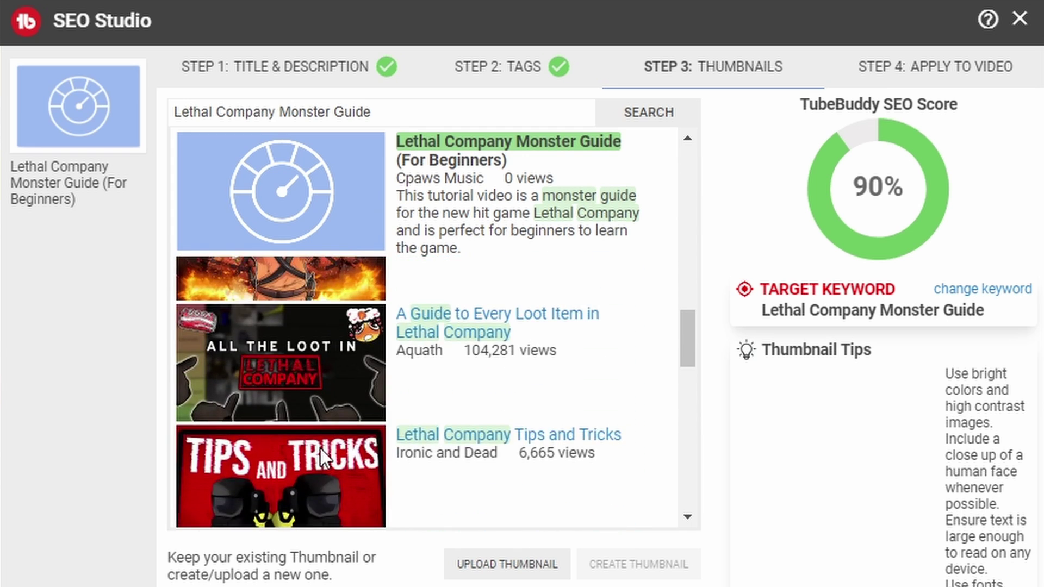
{"action": "scroll", "coordinate": [315, 454], "scroll_direction": "up", "scroll_amount": 5}
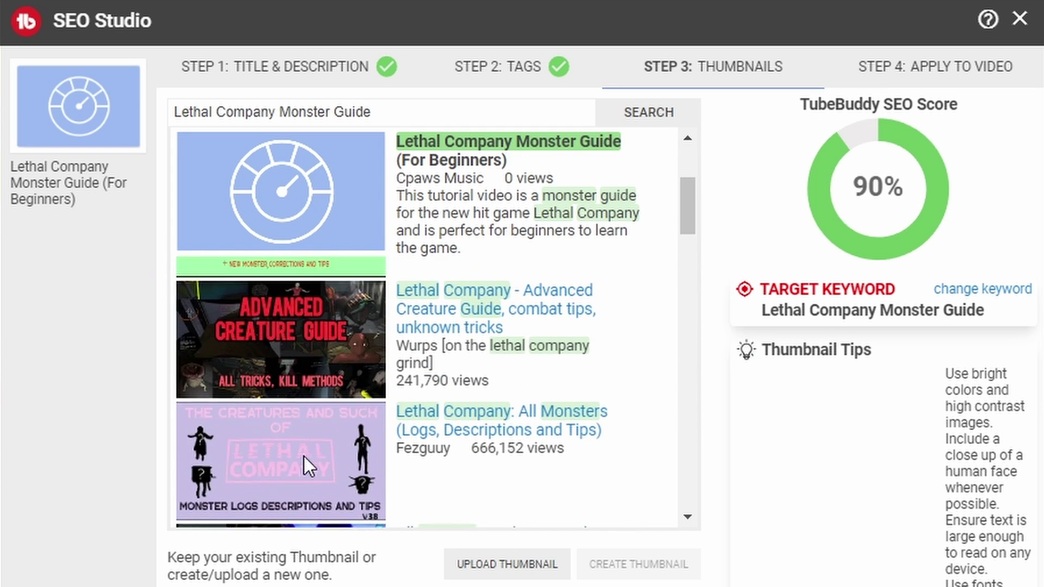
{"action": "scroll", "coordinate": [325, 407], "scroll_direction": "down", "scroll_amount": 3}
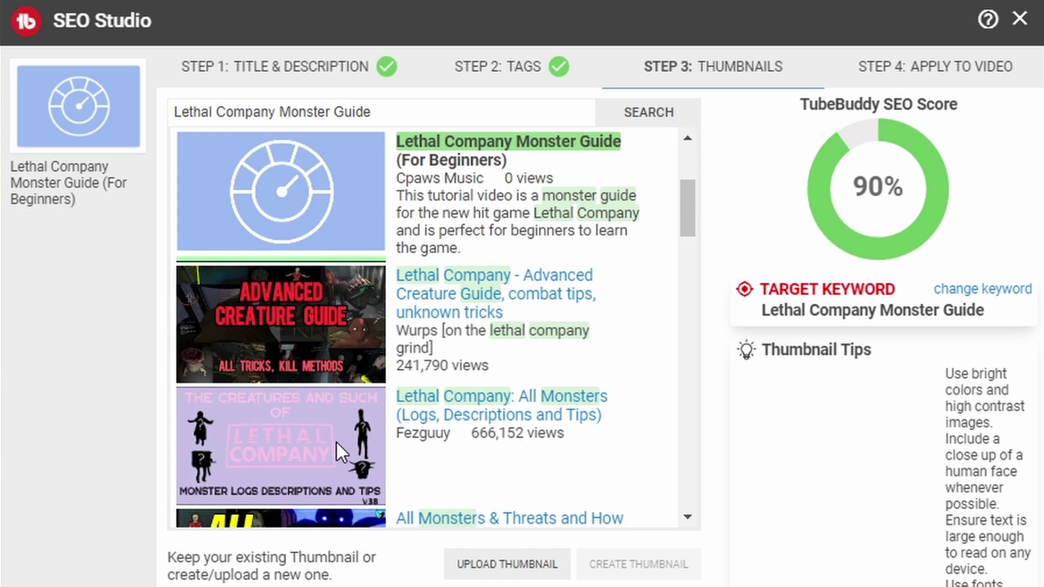
{"action": "scroll", "coordinate": [335, 446], "scroll_direction": "up", "scroll_amount": 3}
{"action": "scroll", "coordinate": [289, 419], "scroll_direction": "down", "scroll_amount": 3}
{"action": "scroll", "coordinate": [342, 429], "scroll_direction": "up", "scroll_amount": 3}
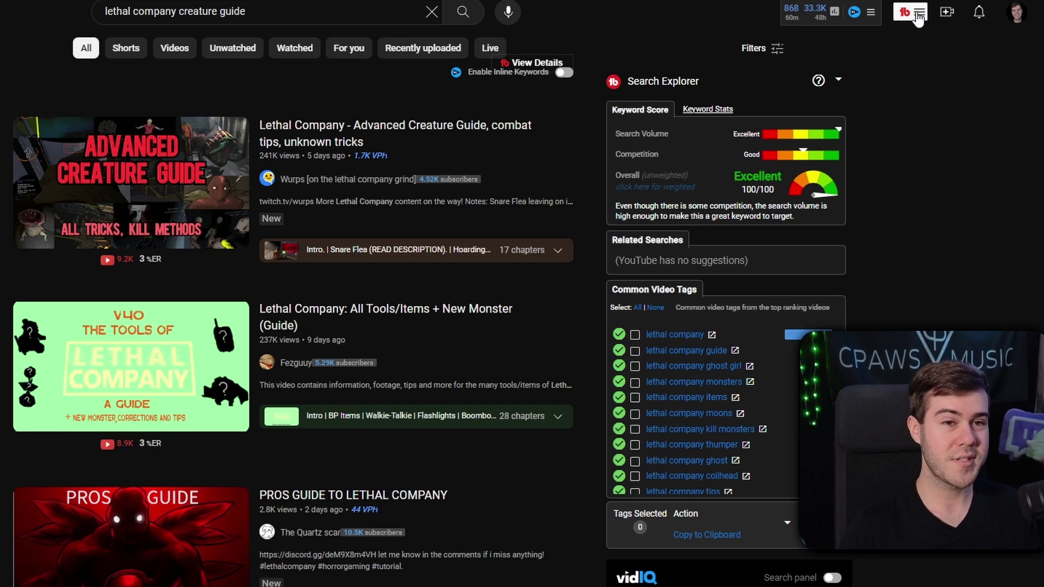
Step: Show Best Time to Publish and review its Sunday 12:00pm weekly, 12pm daily recommendations
{"action": "left_click", "coordinate": [917, 13]}
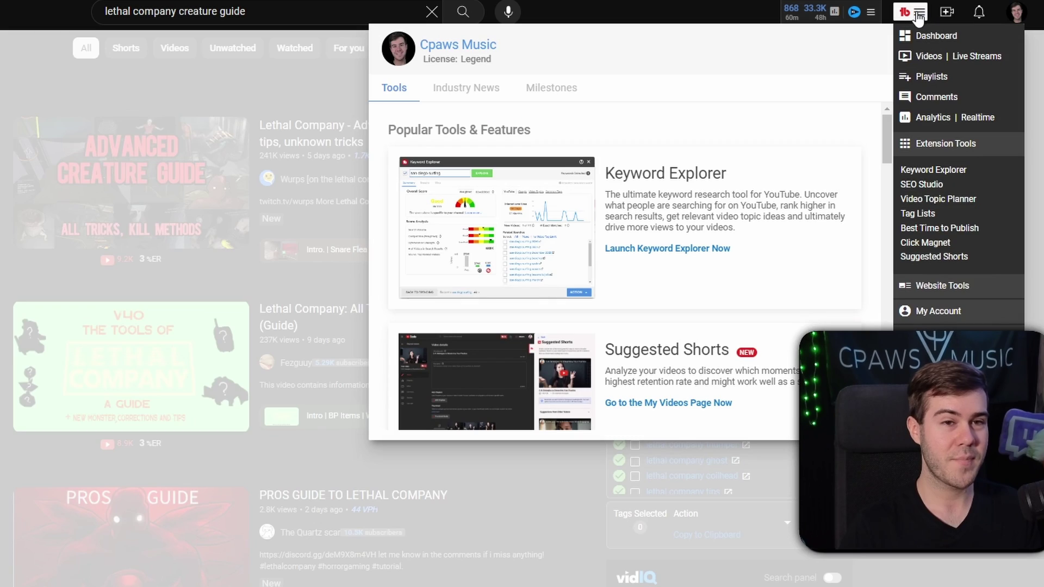
{"action": "left_click", "coordinate": [944, 230]}
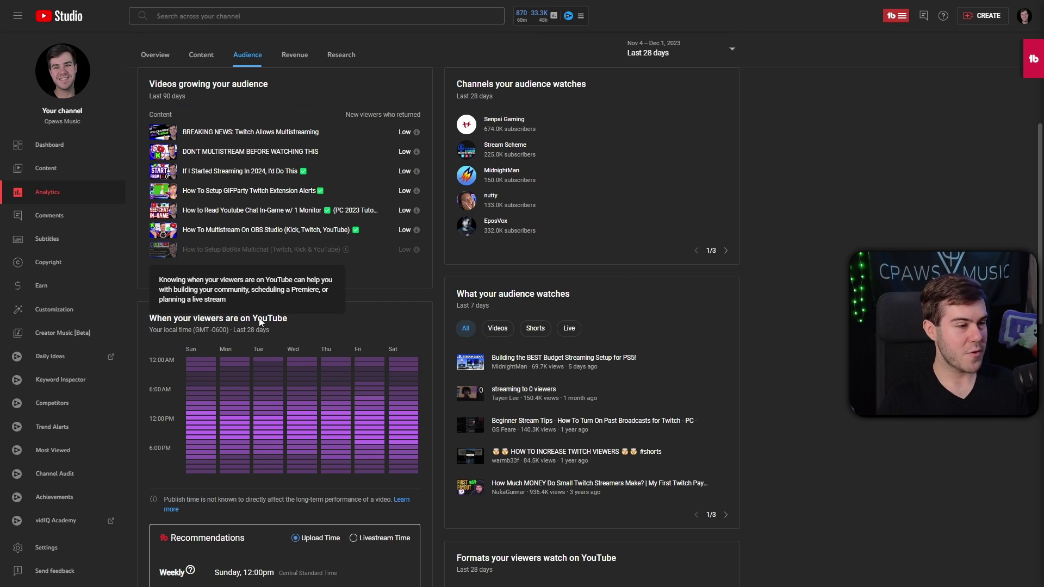
{"action": "scroll", "coordinate": [368, 298], "scroll_direction": "down", "scroll_amount": 1}
{"action": "scroll", "coordinate": [368, 298], "scroll_direction": "down", "scroll_amount": 3}
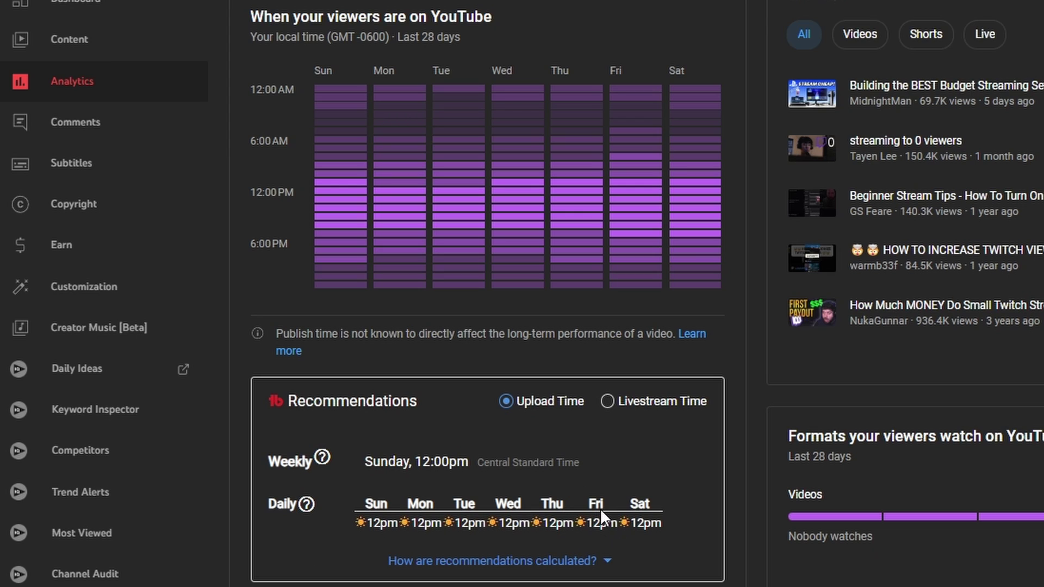
{"action": "mouse_move", "coordinate": [647, 180]}
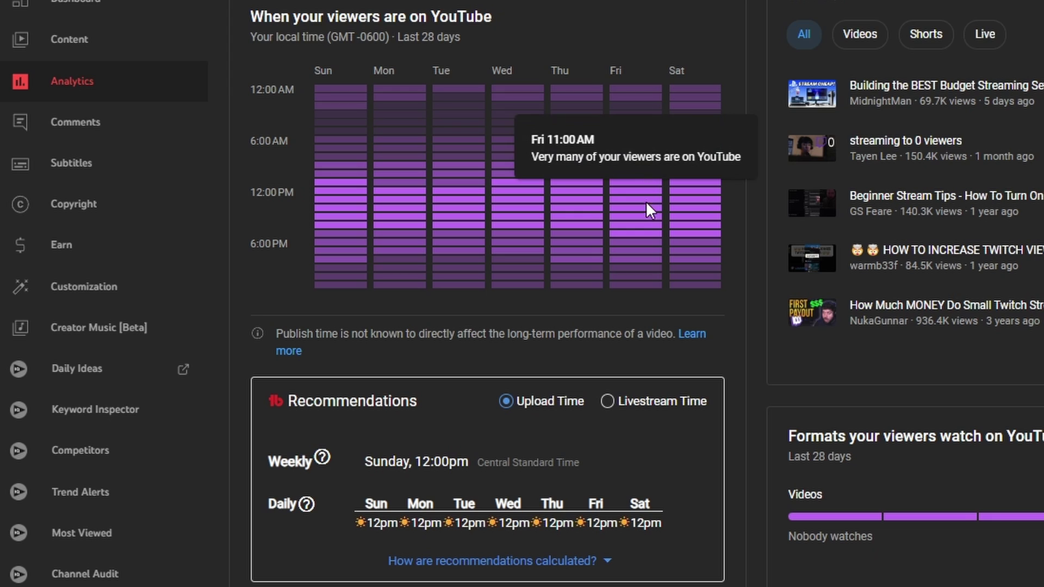
{"action": "mouse_move", "coordinate": [649, 216]}
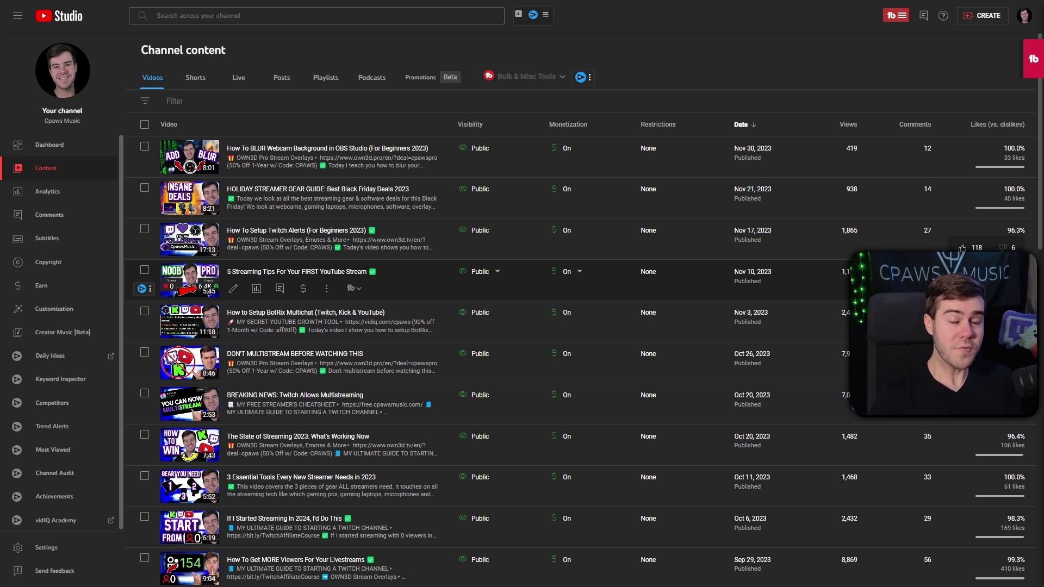
Step: Open Suggested Shorts from the Toolbox and browse recommended clips with retention gains like 80.8%
{"action": "left_click", "coordinate": [1034, 59]}
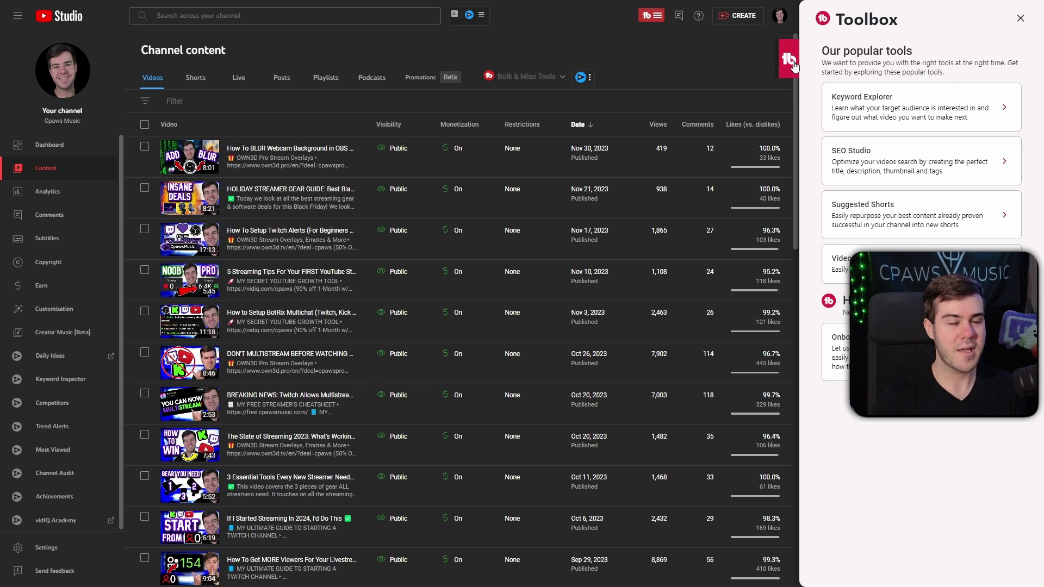
{"action": "left_click", "coordinate": [886, 218]}
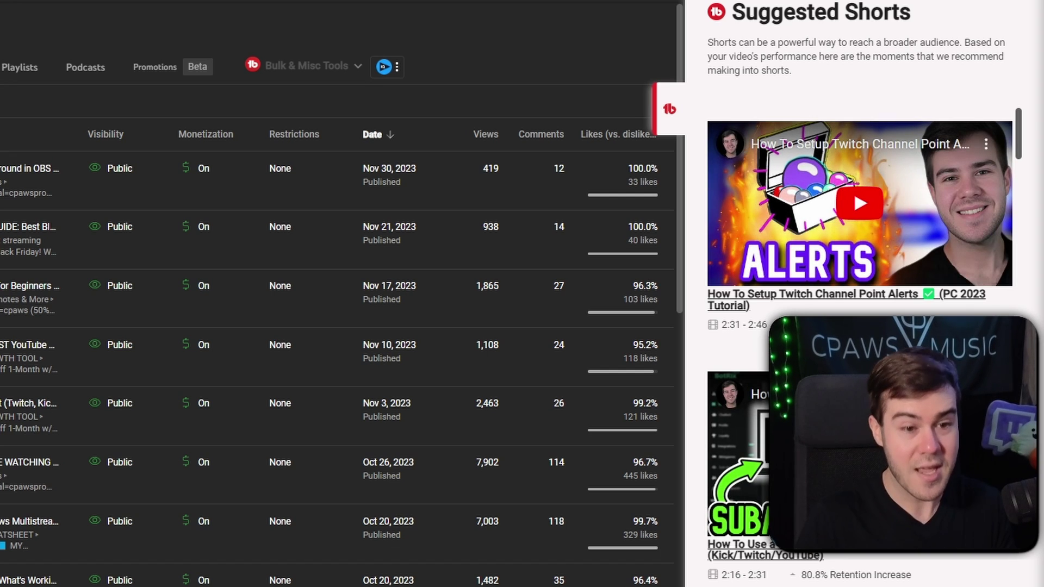
{"action": "scroll", "coordinate": [808, 307], "scroll_direction": "down", "scroll_amount": 15}
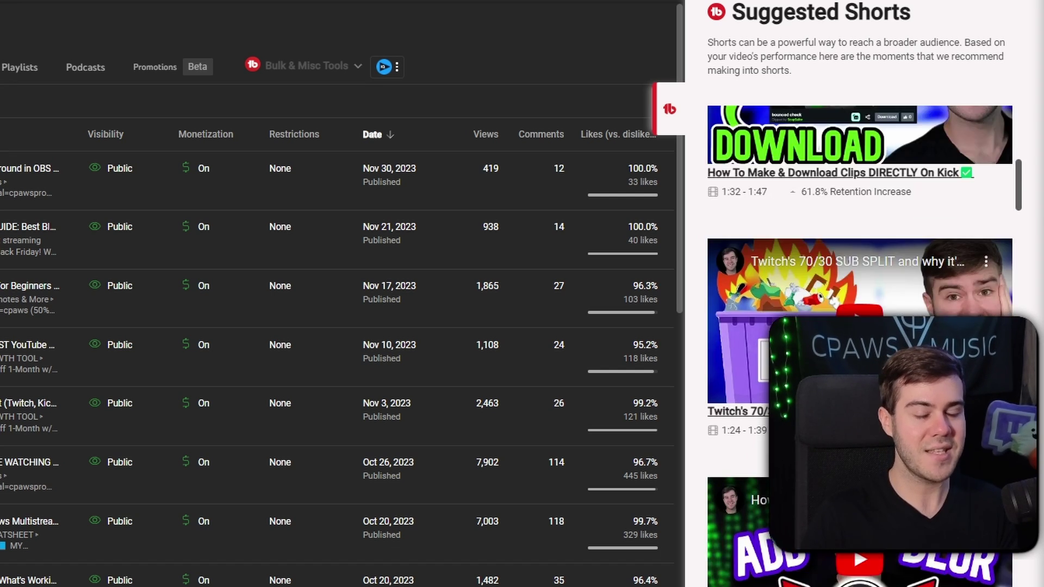
{"action": "scroll", "coordinate": [859, 348], "scroll_direction": "down", "scroll_amount": 20}
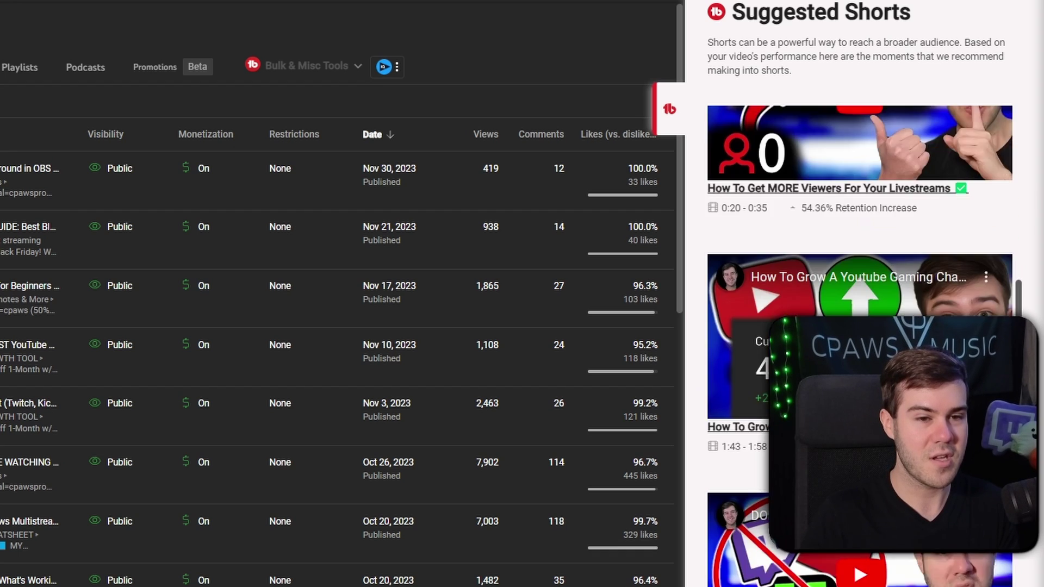
{"action": "scroll", "coordinate": [859, 348], "scroll_direction": "up", "scroll_amount": 4}
{"action": "scroll", "coordinate": [824, 261], "scroll_direction": "up", "scroll_amount": 15}
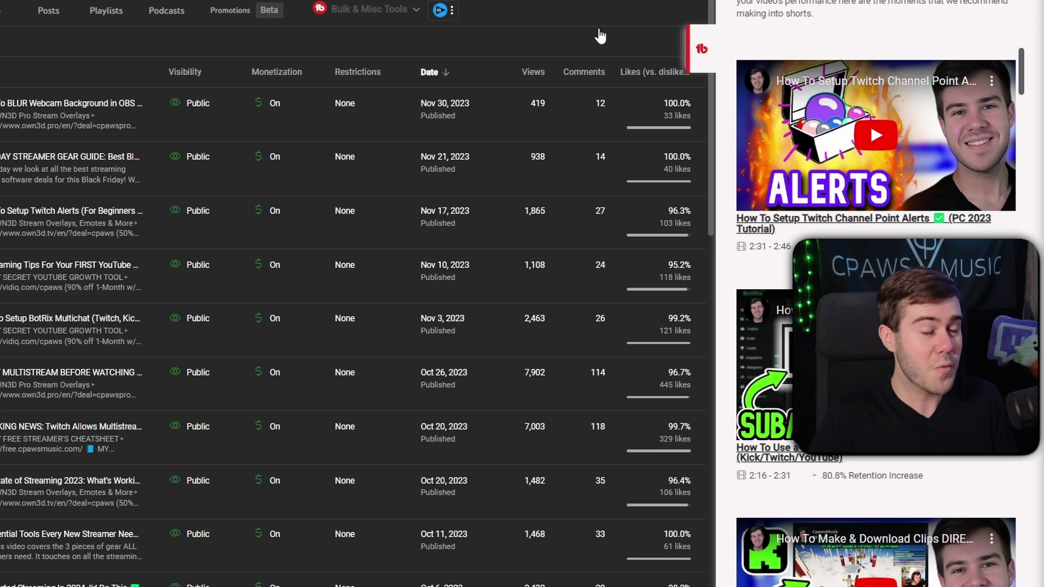
Step: Close Suggested Shorts and expand the Bulk & Misc Tools list above the video table
{"action": "left_click", "coordinate": [688, 82]}
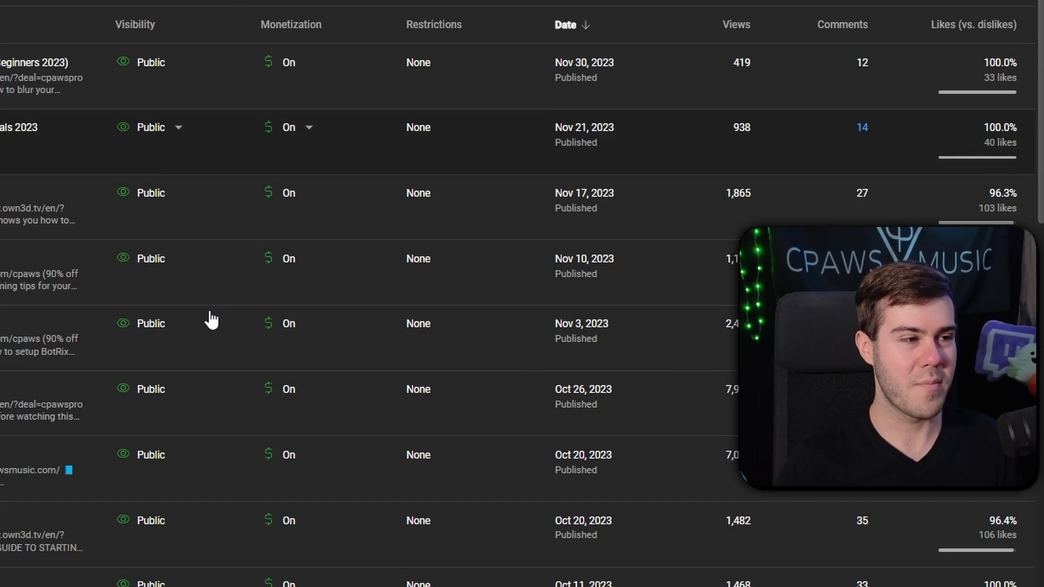
{"action": "mouse_move", "coordinate": [294, 267]}
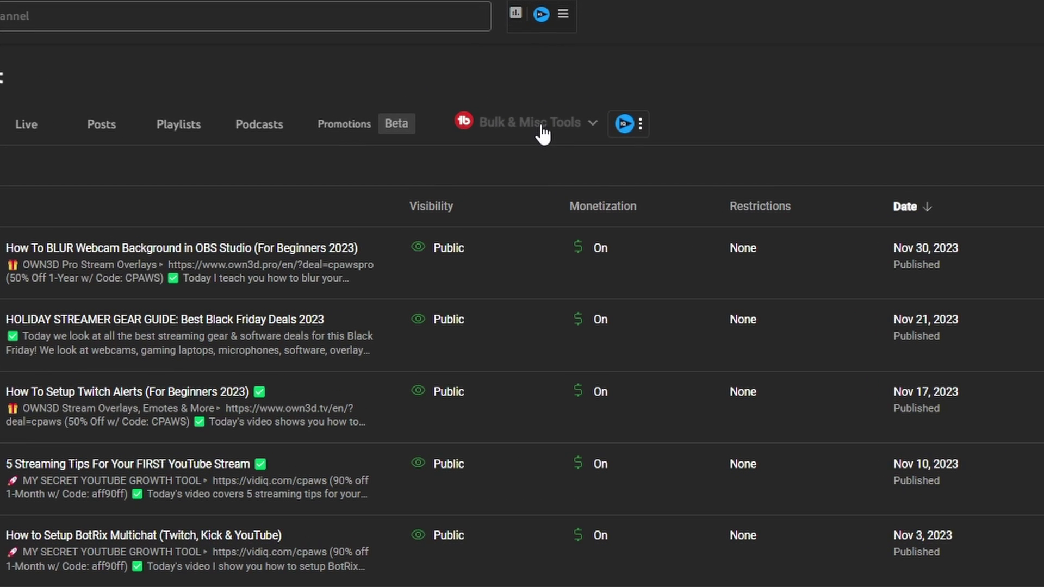
{"action": "left_click", "coordinate": [542, 126]}
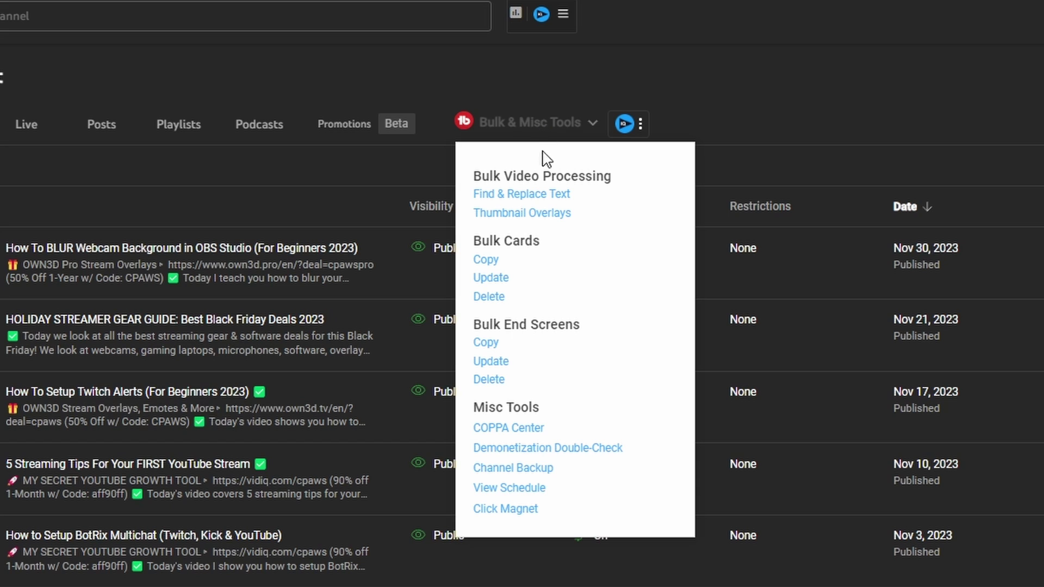
Step: Open bulk Find & Replace Text, look at its Find and Replace fields, then close it
{"action": "left_click", "coordinate": [536, 196]}
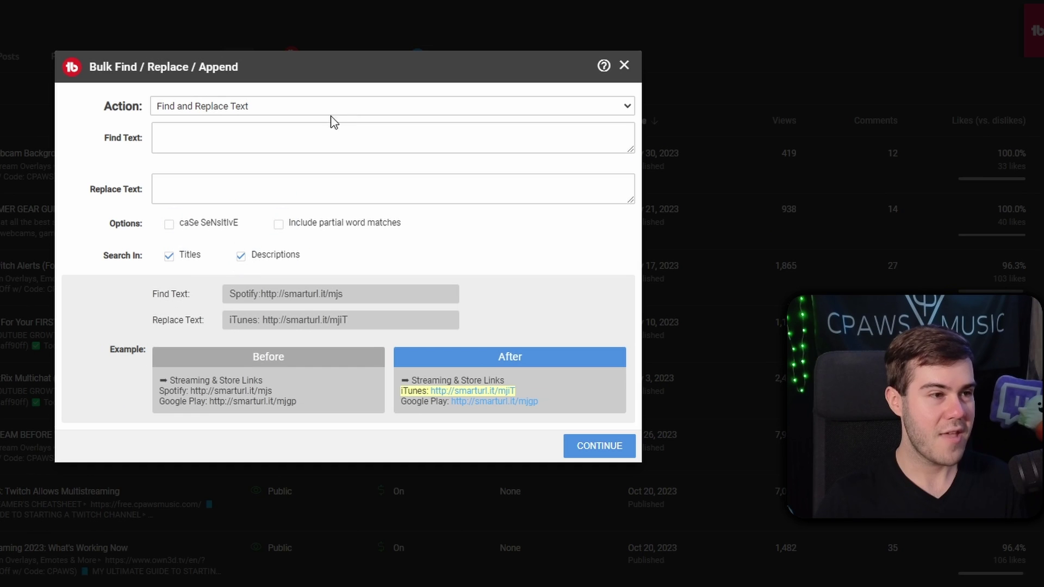
{"action": "left_click", "coordinate": [167, 137]}
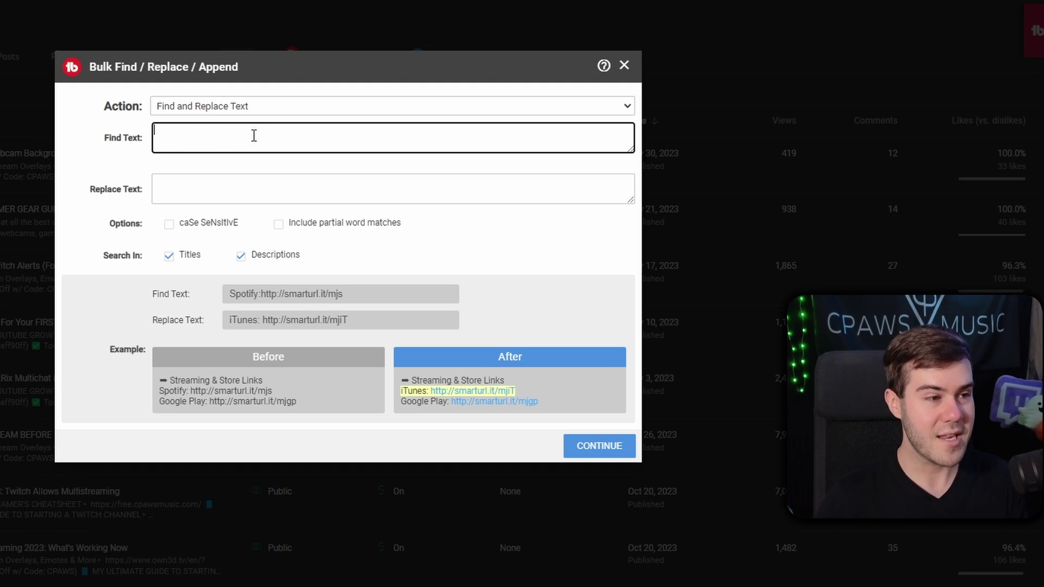
{"action": "left_click", "coordinate": [191, 190]}
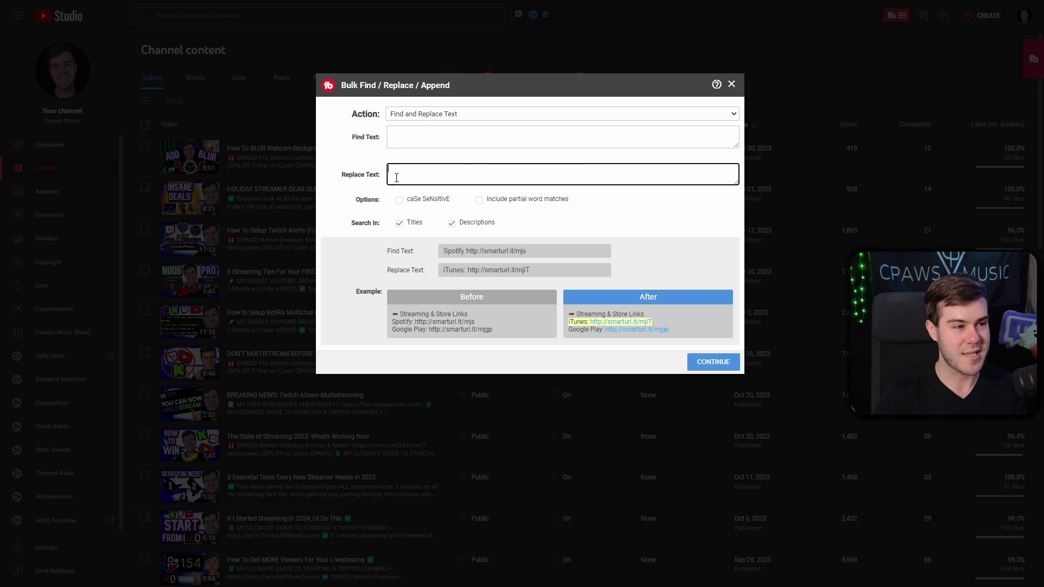
{"action": "left_click", "coordinate": [303, 154]}
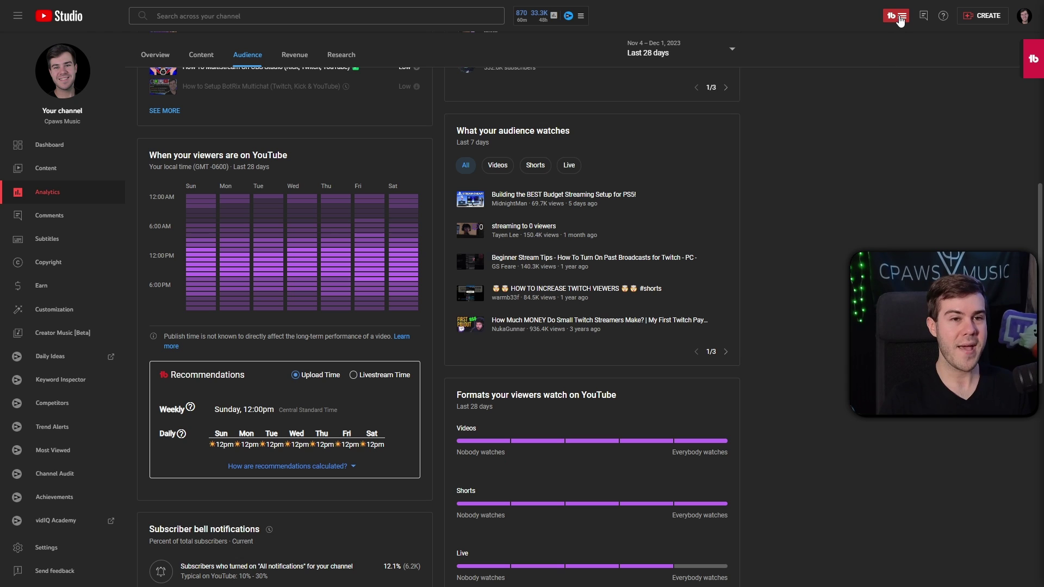
Step: Launch Click Magnet with GET STARTED! and view the channel's Power Rankings
{"action": "left_click", "coordinate": [900, 17]}
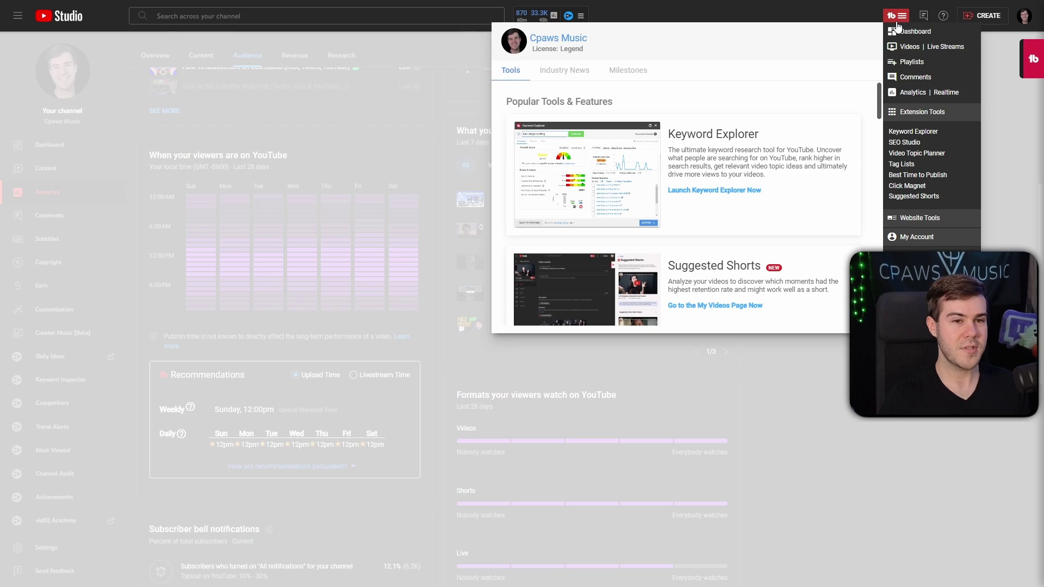
{"action": "left_click", "coordinate": [904, 187]}
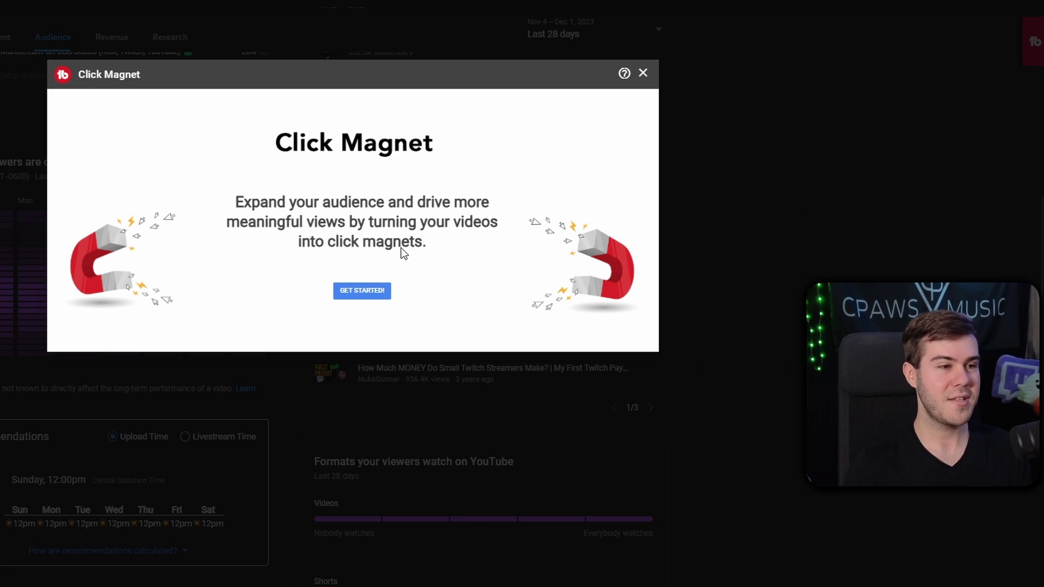
{"action": "left_click", "coordinate": [368, 299]}
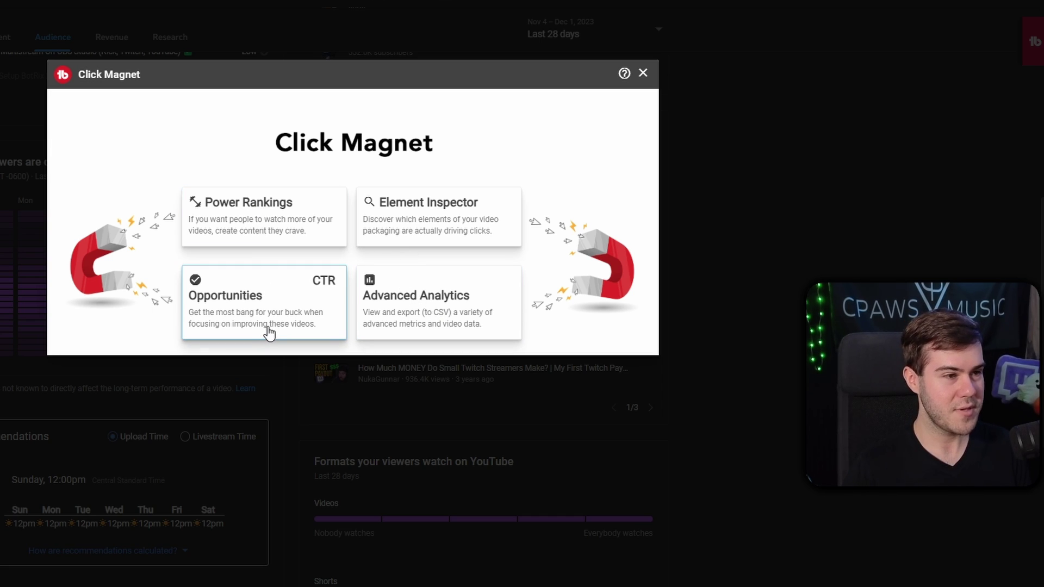
{"action": "left_click", "coordinate": [268, 229]}
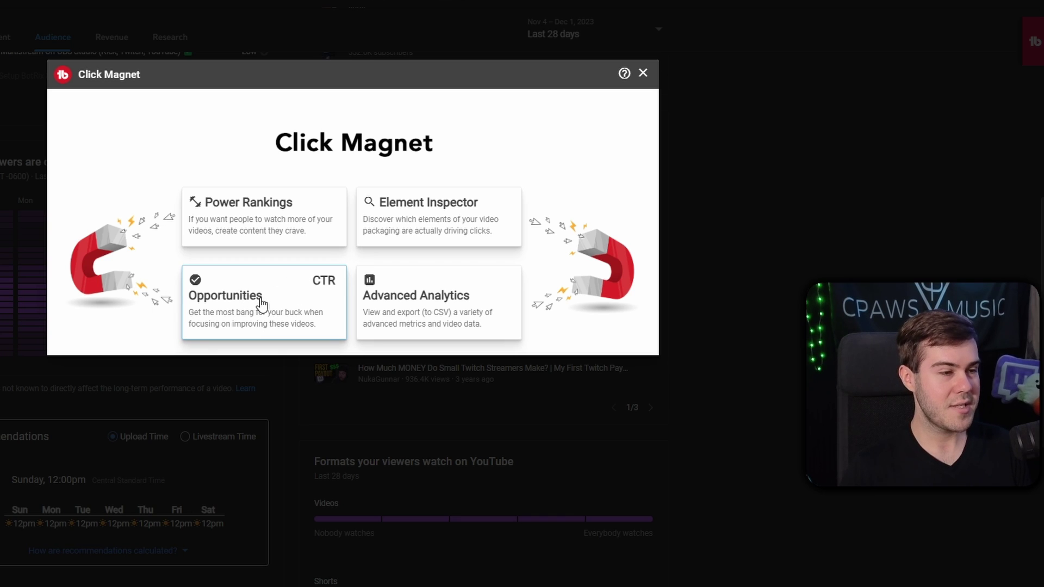
Step: Review CTR Opportunities, noting the Kick alerts video's Very High 3.32% CTR
{"action": "left_click", "coordinate": [269, 303]}
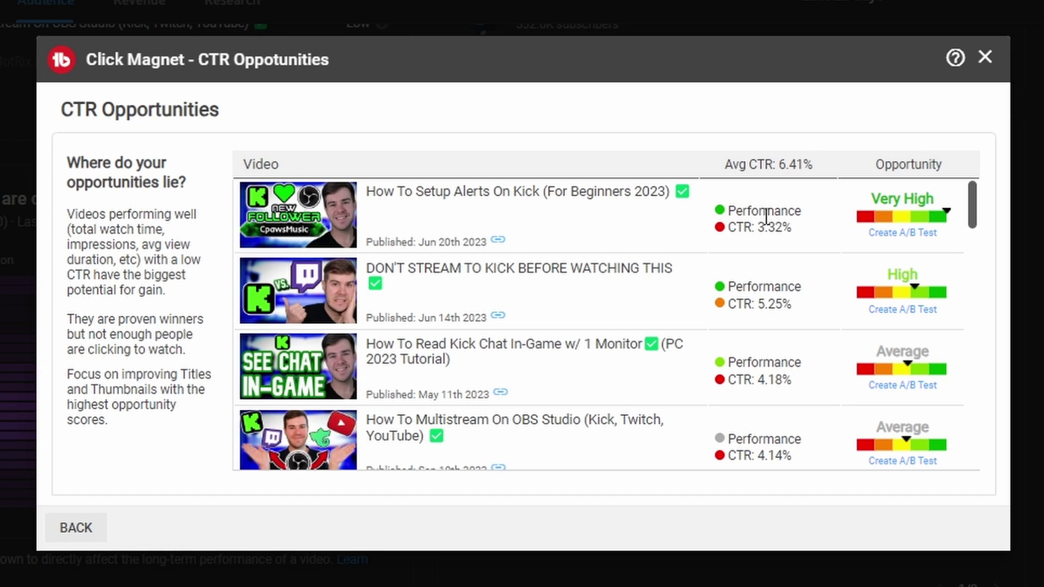
{"action": "left_click_drag", "start_coordinate": [727, 226], "coordinate": [803, 231]}
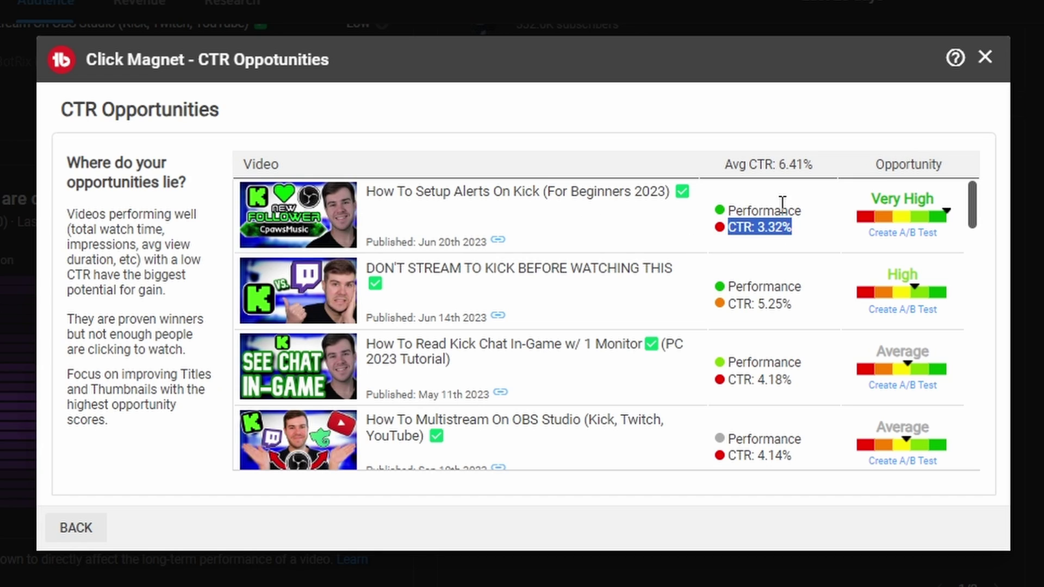
{"action": "left_click", "coordinate": [756, 245]}
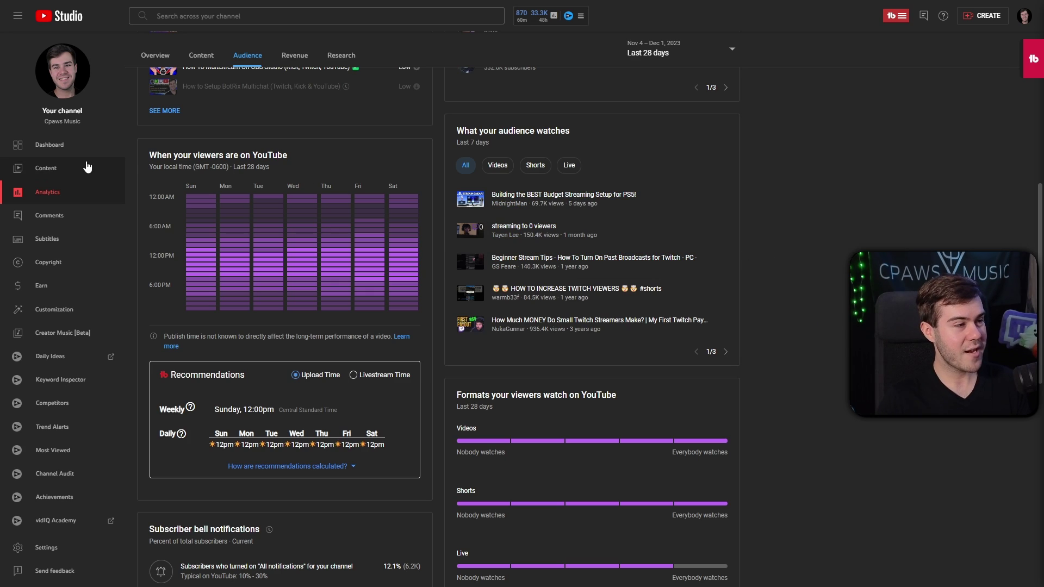
Step: Open the How To BLUR Webcam Background video's details with the TubeBuddy Toolbox showing
{"action": "left_click", "coordinate": [61, 173]}
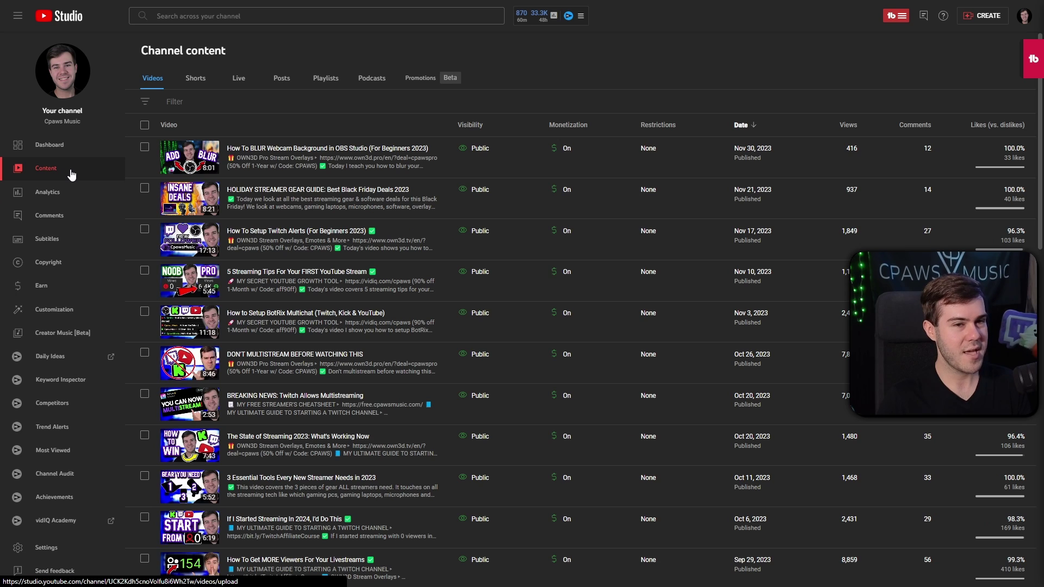
{"action": "left_click", "coordinate": [302, 153]}
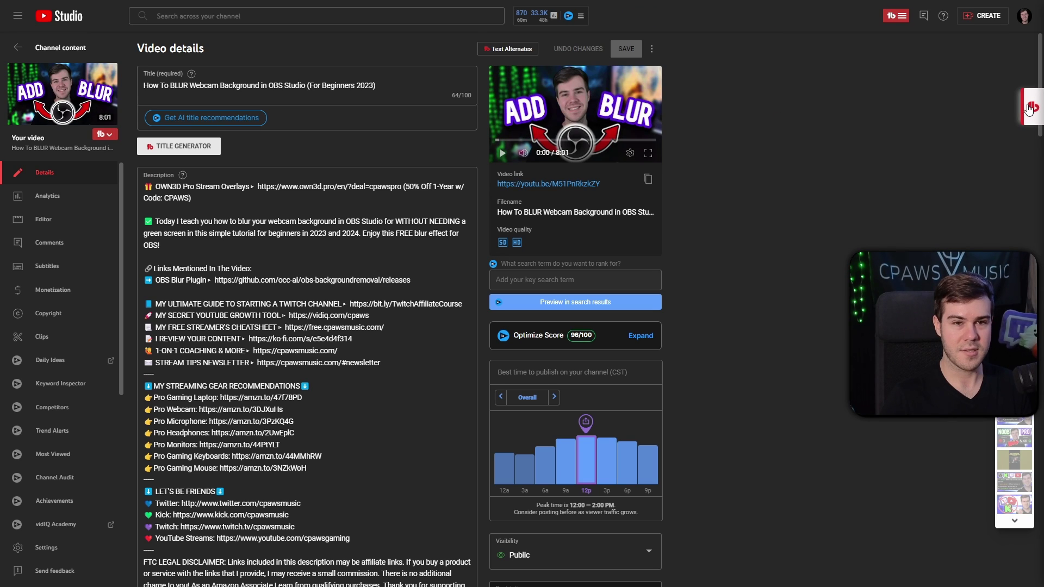
{"action": "left_click", "coordinate": [1029, 109]}
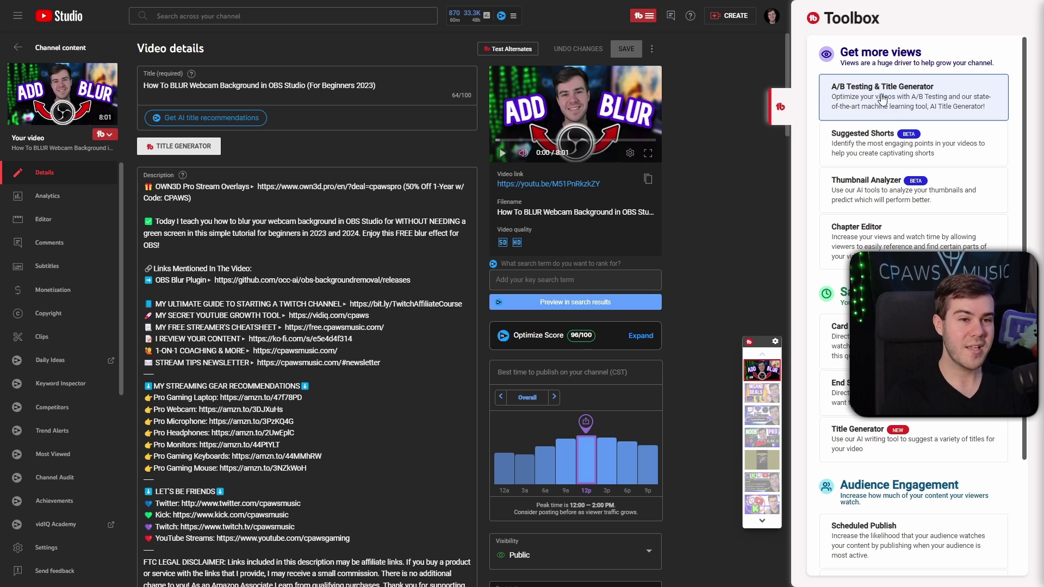
Step: Set up a thumbnail A/B test running until statistical significance
{"action": "left_click", "coordinate": [886, 98]}
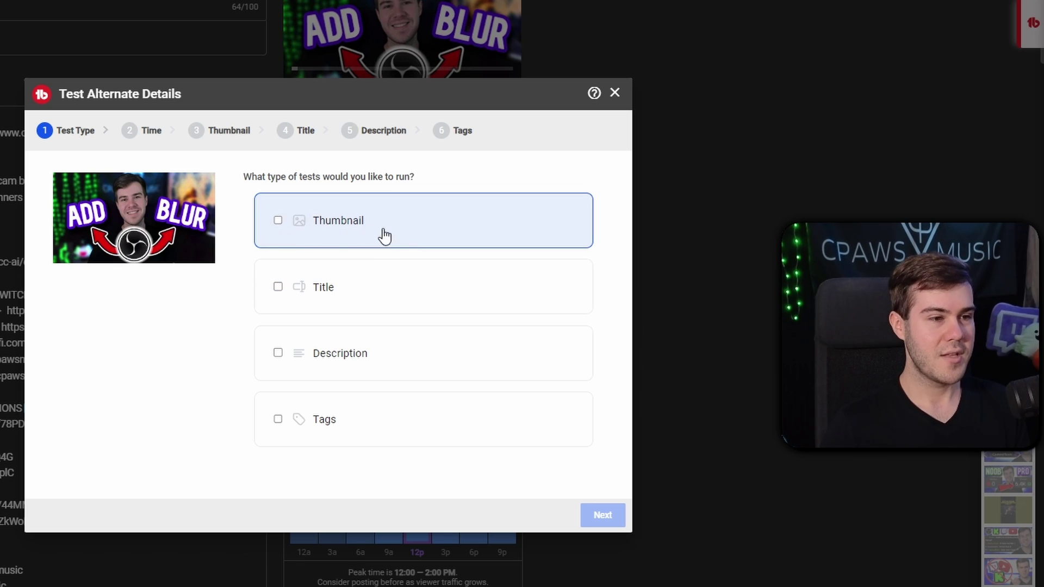
{"action": "left_click", "coordinate": [278, 220]}
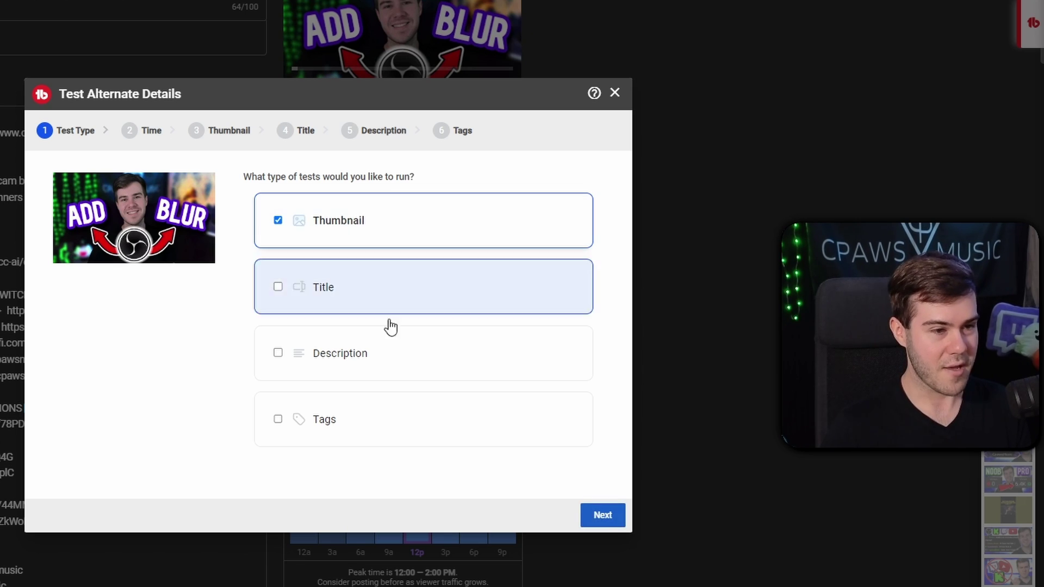
{"action": "left_click", "coordinate": [602, 517]}
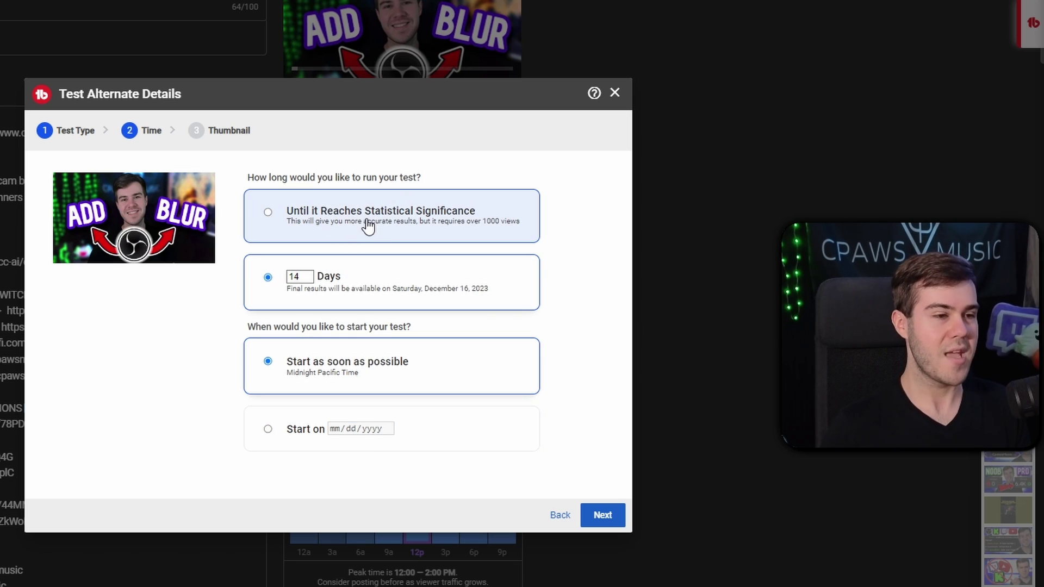
{"action": "left_click", "coordinate": [293, 225]}
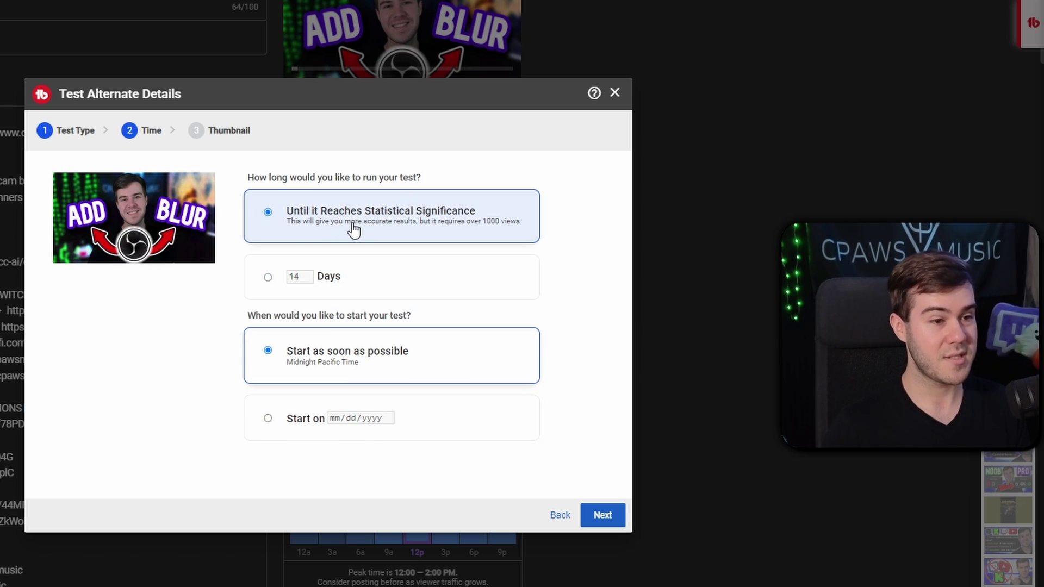
{"action": "left_click", "coordinate": [603, 516]}
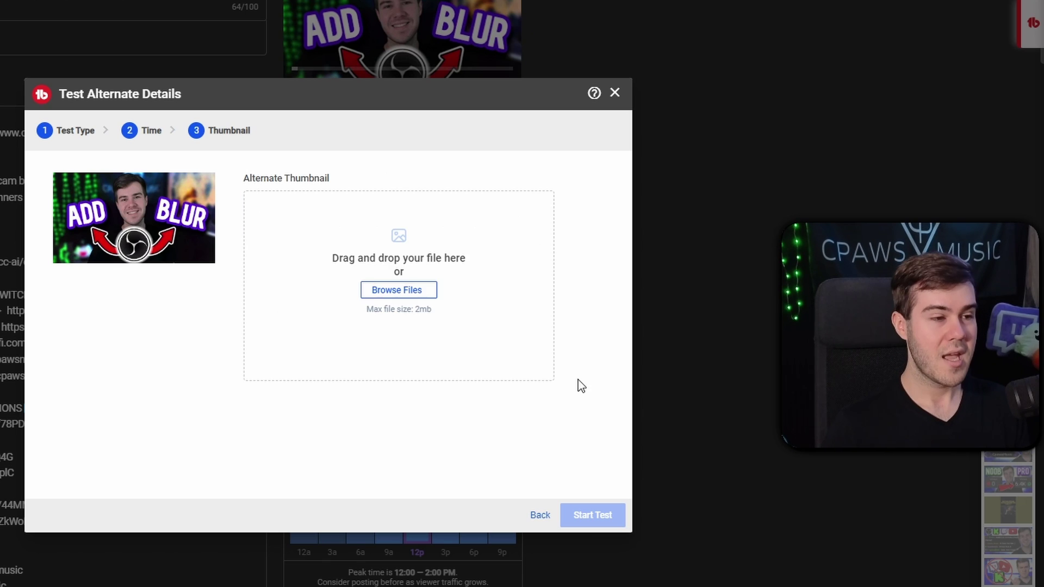
Step: Upload the Ultimate Guide image as the alternate thumbnail and start the test
{"action": "left_click", "coordinate": [398, 290]}
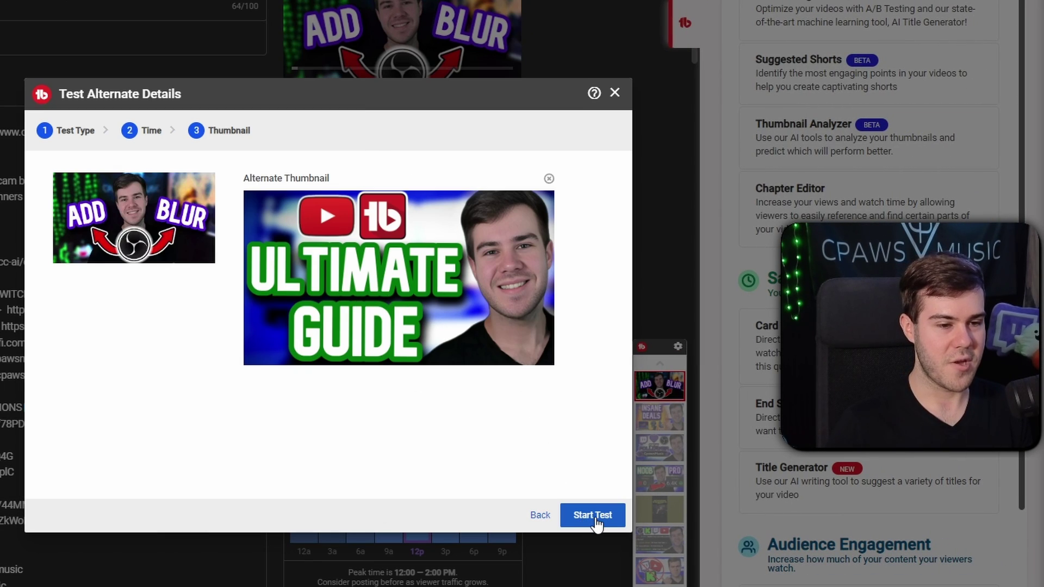
{"action": "left_click", "coordinate": [603, 523]}
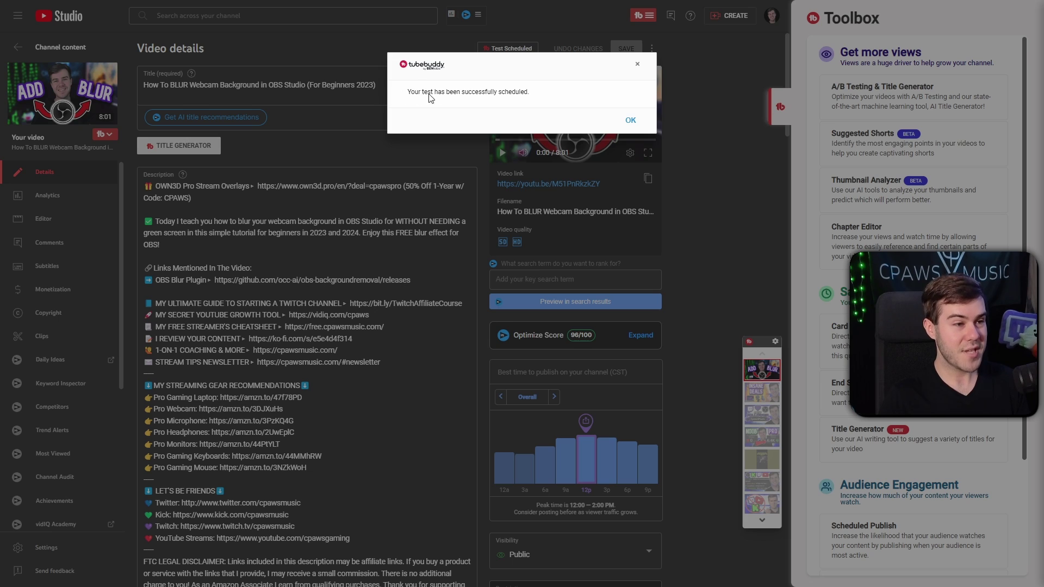
{"action": "left_click_drag", "start_coordinate": [407, 93], "coordinate": [505, 94]}
{"action": "left_click", "coordinate": [538, 97]}
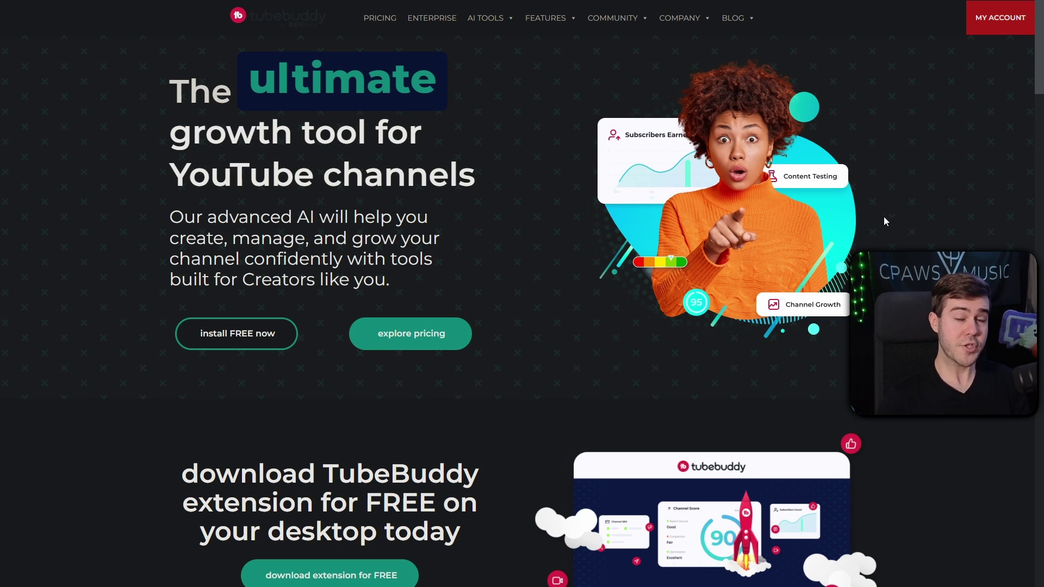
Step: Open the TubeBuddy account dashboard listing both channels with their Starter and Legend licences
{"action": "left_click", "coordinate": [1002, 25]}
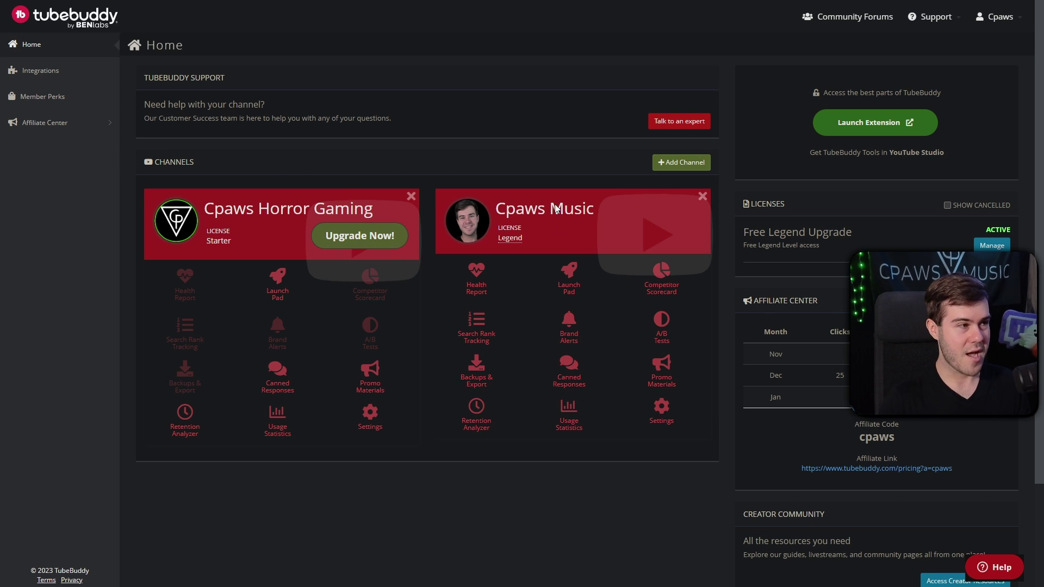
Step: Browse the channel's Manage AB Tests list past the pending blur test and open the iPhone Twitch streaming test
{"action": "left_click", "coordinate": [662, 323]}
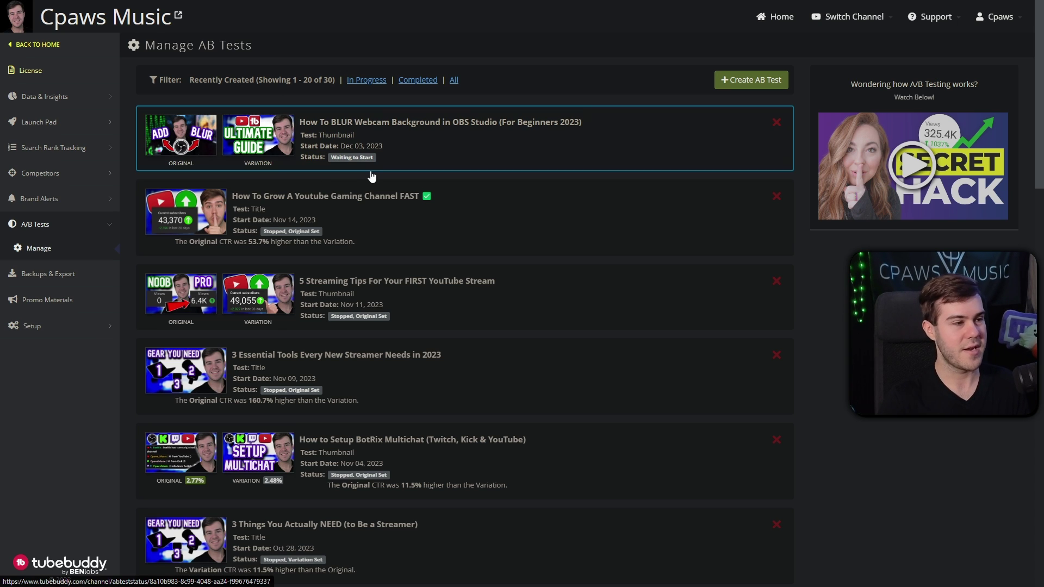
{"action": "scroll", "coordinate": [468, 256], "scroll_direction": "down", "scroll_amount": 3}
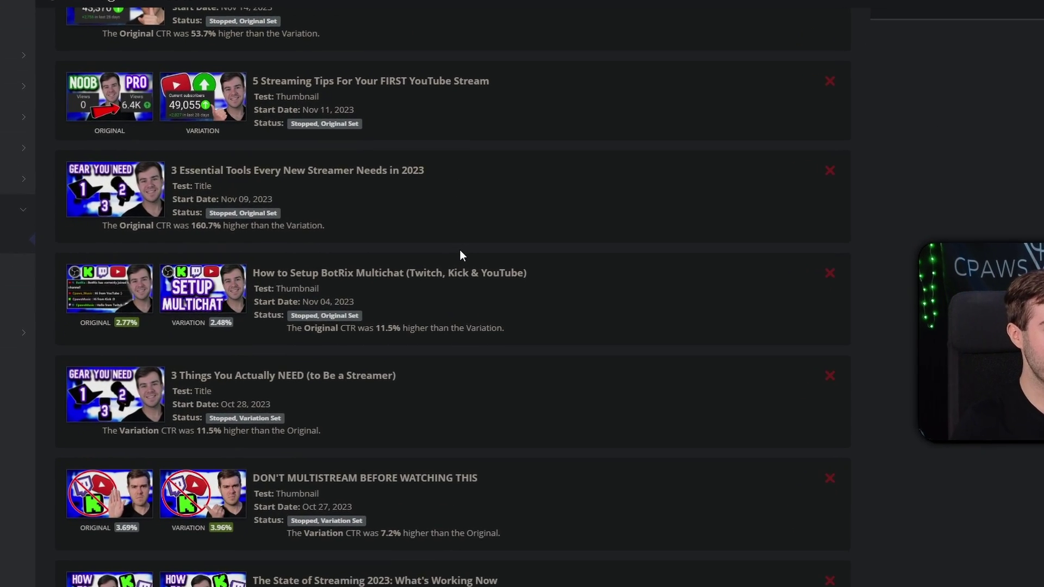
{"action": "scroll", "coordinate": [460, 256], "scroll_direction": "down", "scroll_amount": 10}
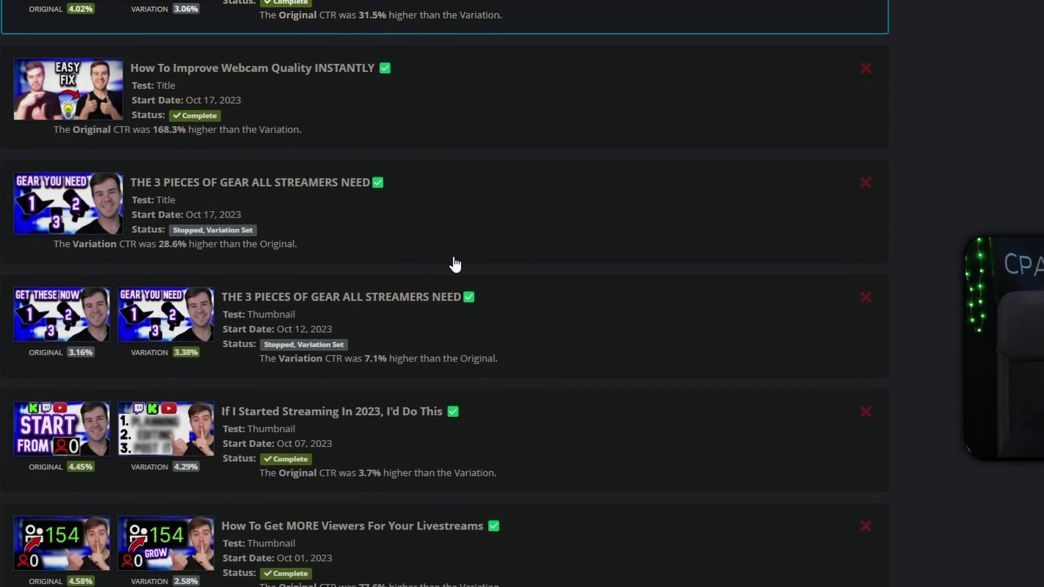
{"action": "scroll", "coordinate": [455, 265], "scroll_direction": "down", "scroll_amount": 5}
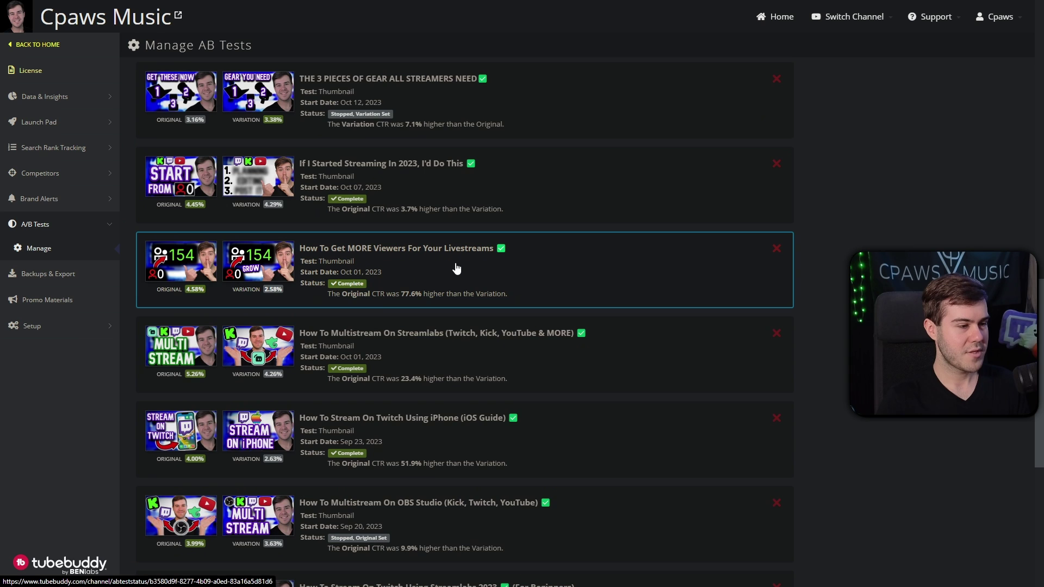
{"action": "scroll", "coordinate": [449, 258], "scroll_direction": "down", "scroll_amount": 3}
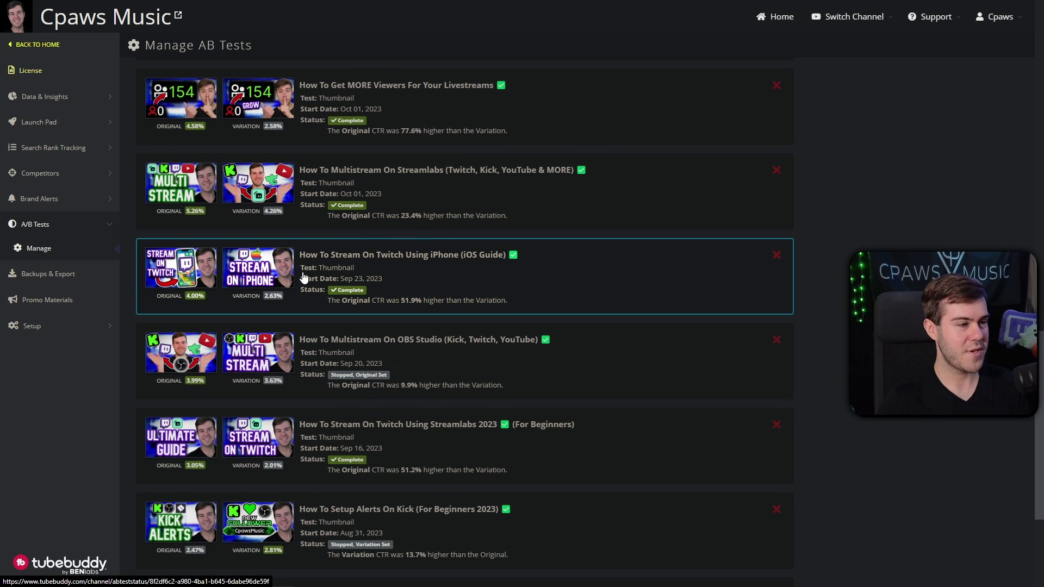
{"action": "left_click", "coordinate": [304, 277]}
Step: Review the test charts: Original 4.00% CTR beats Variation 2.63%, despite 46 versus 72 views
{"action": "scroll", "coordinate": [423, 283], "scroll_direction": "down", "scroll_amount": 3}
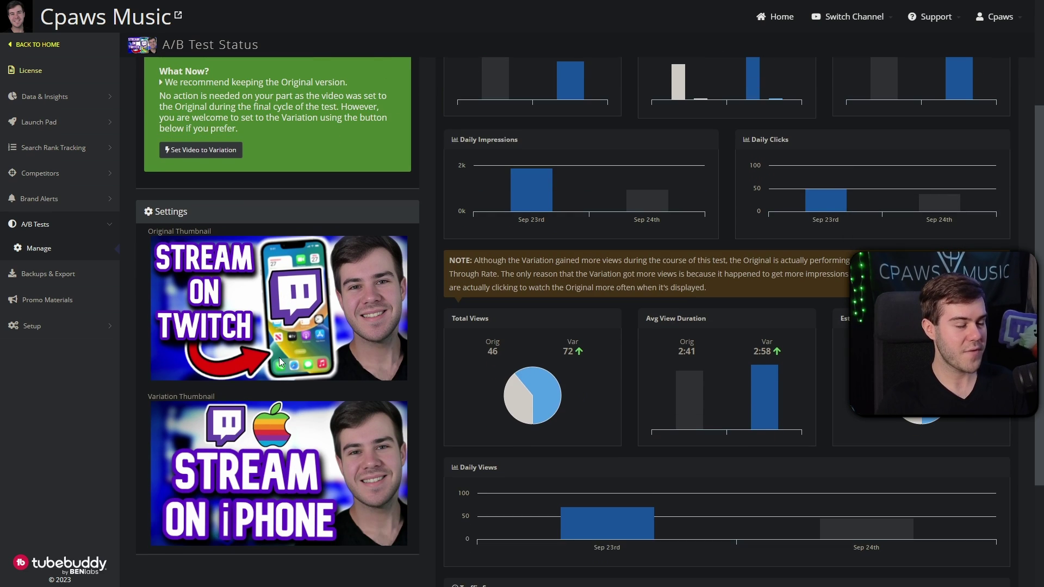
{"action": "scroll", "coordinate": [279, 357], "scroll_direction": "up", "scroll_amount": 3}
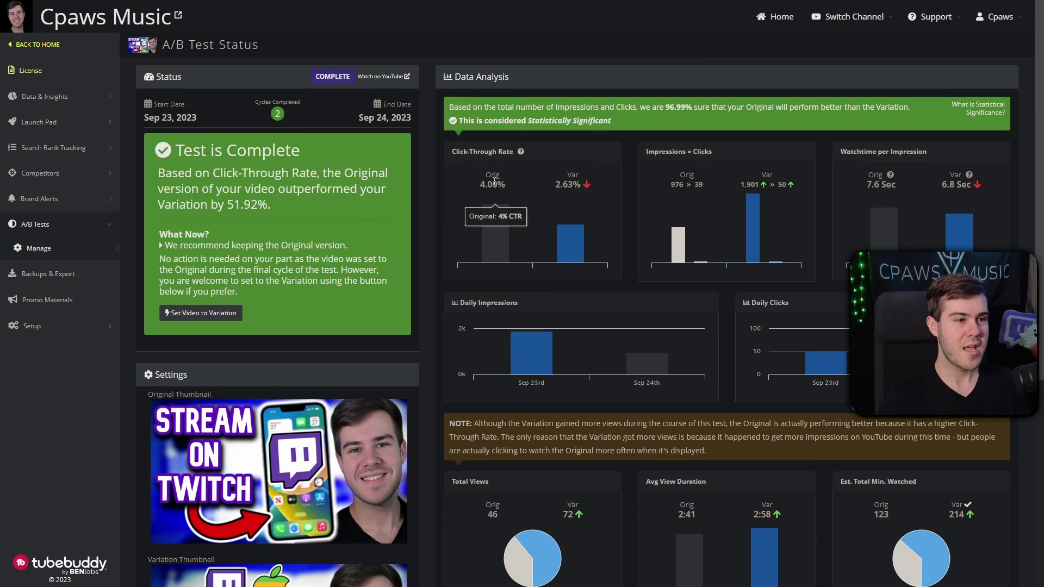
{"action": "mouse_move", "coordinate": [557, 207]}
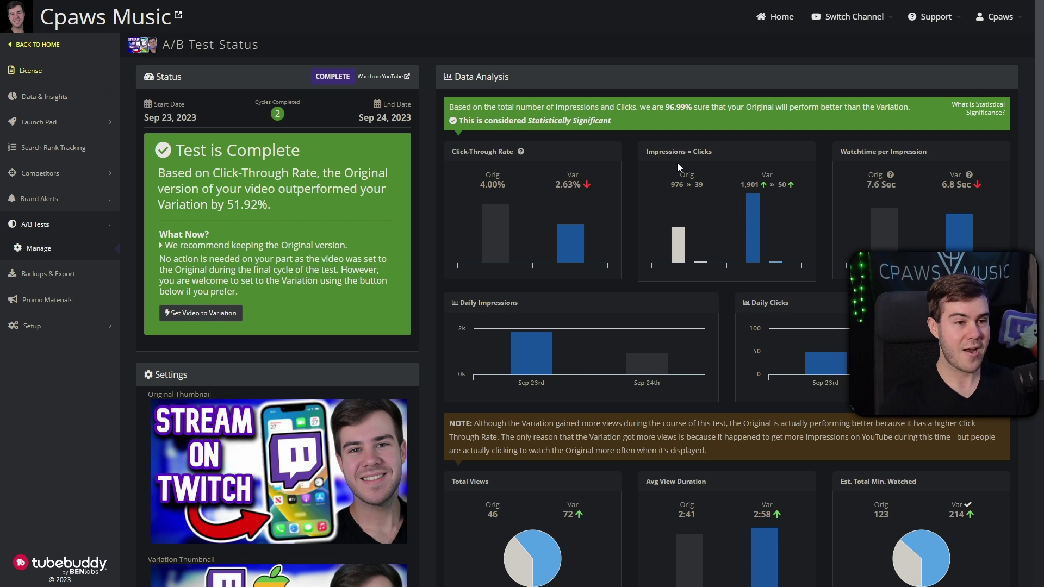
{"action": "mouse_move", "coordinate": [908, 186]}
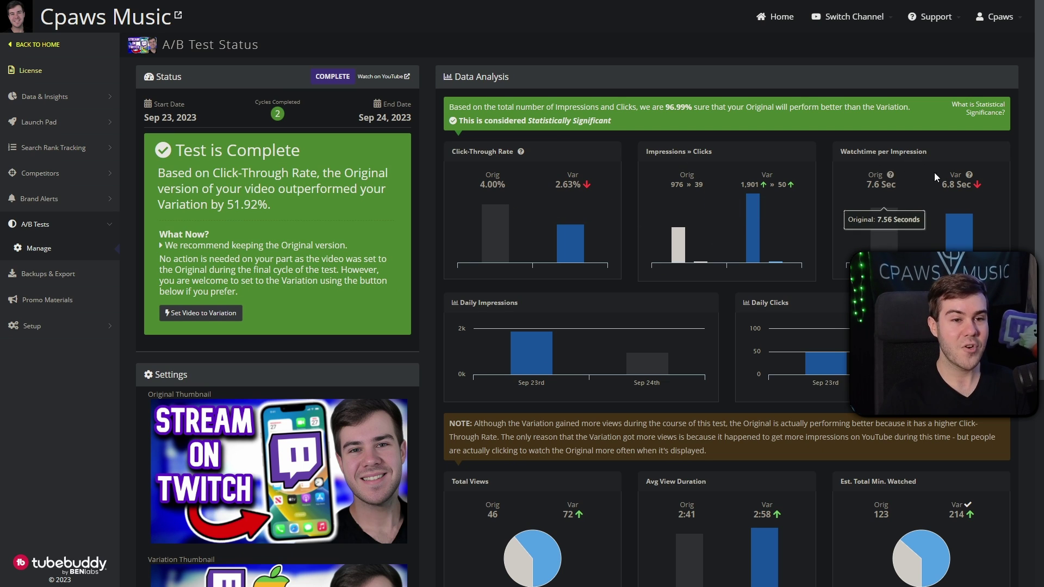
{"action": "scroll", "coordinate": [738, 304], "scroll_direction": "down", "scroll_amount": 5}
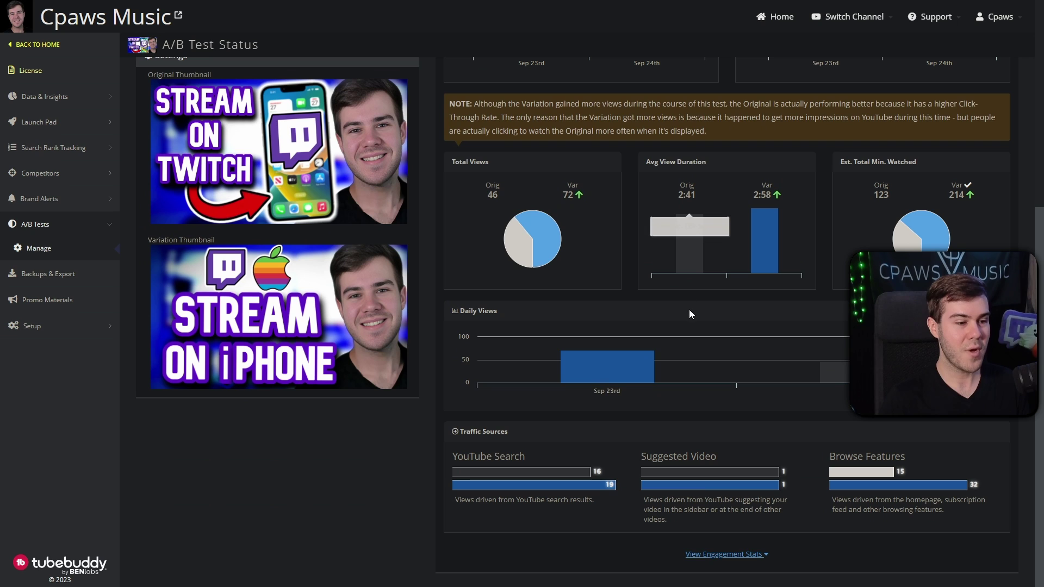
{"action": "mouse_move", "coordinate": [852, 470]}
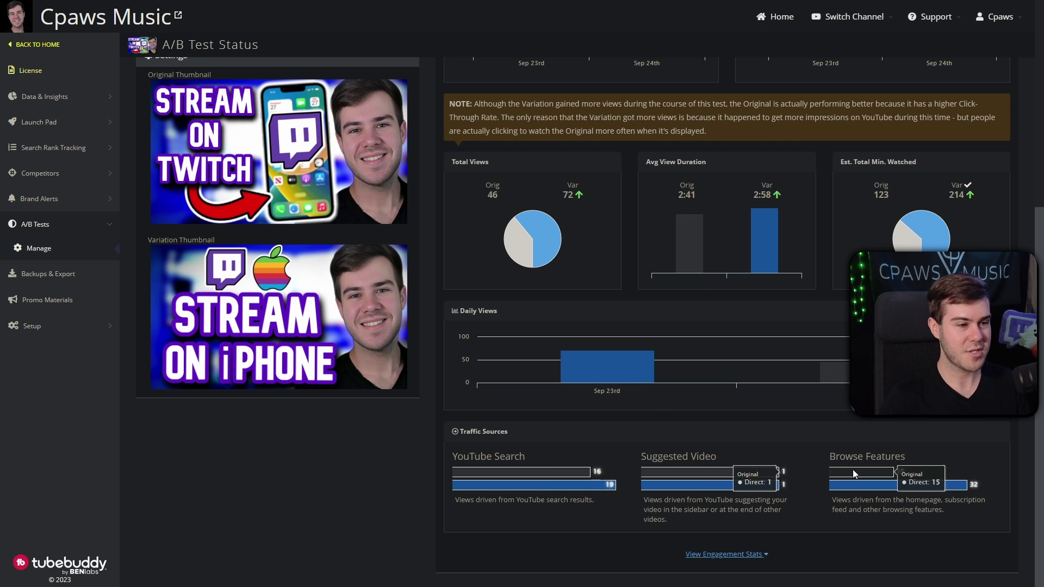
{"action": "scroll", "coordinate": [815, 465], "scroll_direction": "up", "scroll_amount": 5}
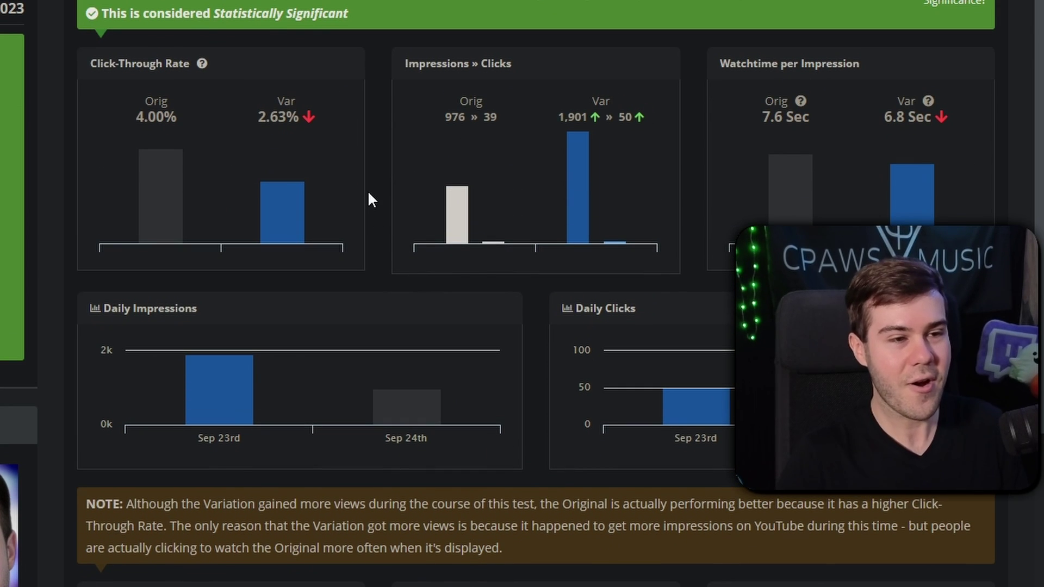
{"action": "scroll", "coordinate": [375, 185], "scroll_direction": "down", "scroll_amount": 1}
{"action": "scroll", "coordinate": [375, 184], "scroll_direction": "up", "scroll_amount": 1}
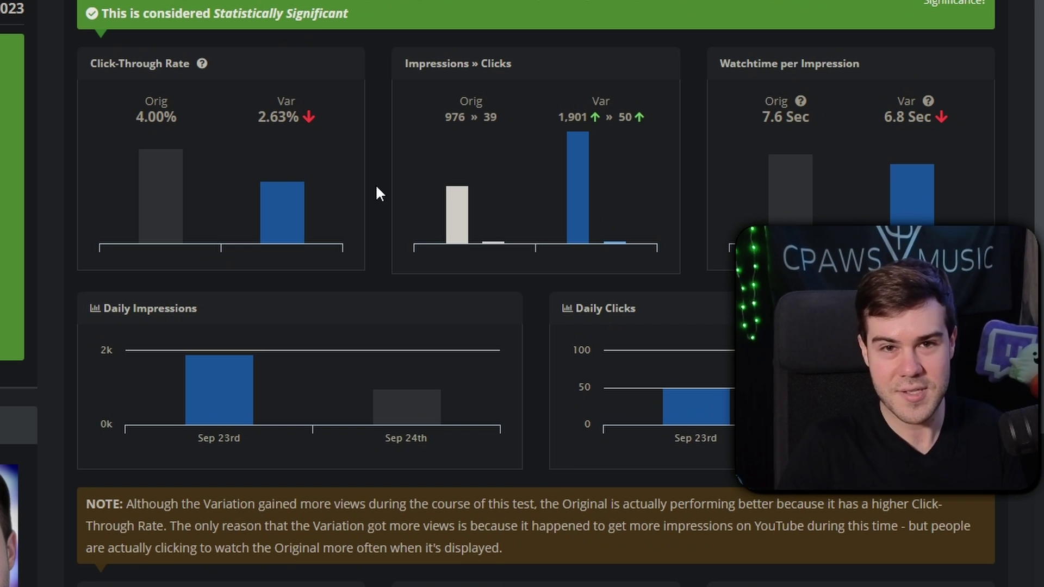
{"action": "scroll", "coordinate": [373, 176], "scroll_direction": "down", "scroll_amount": 6}
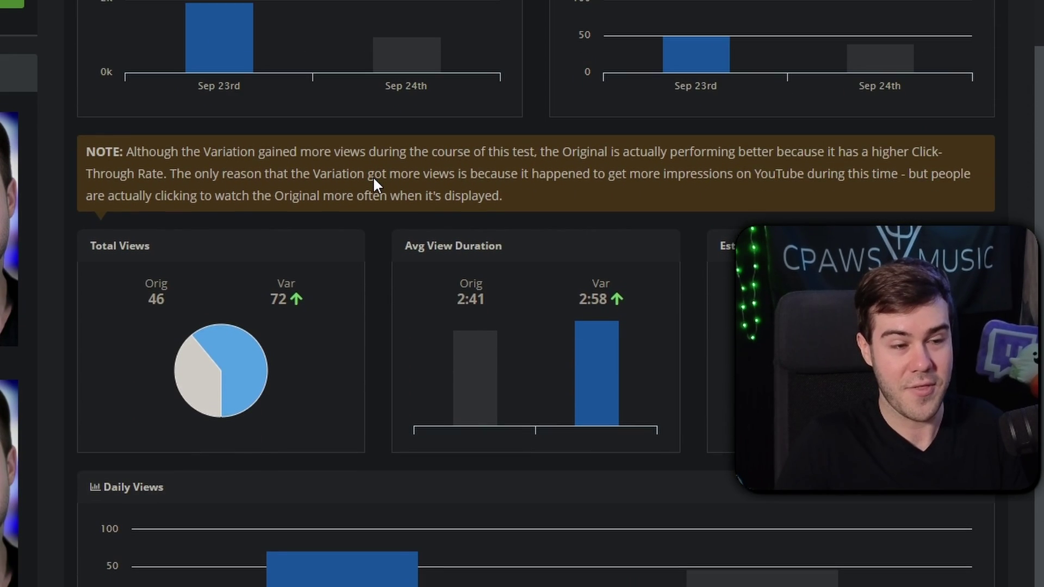
{"action": "scroll", "coordinate": [373, 176], "scroll_direction": "down", "scroll_amount": 1}
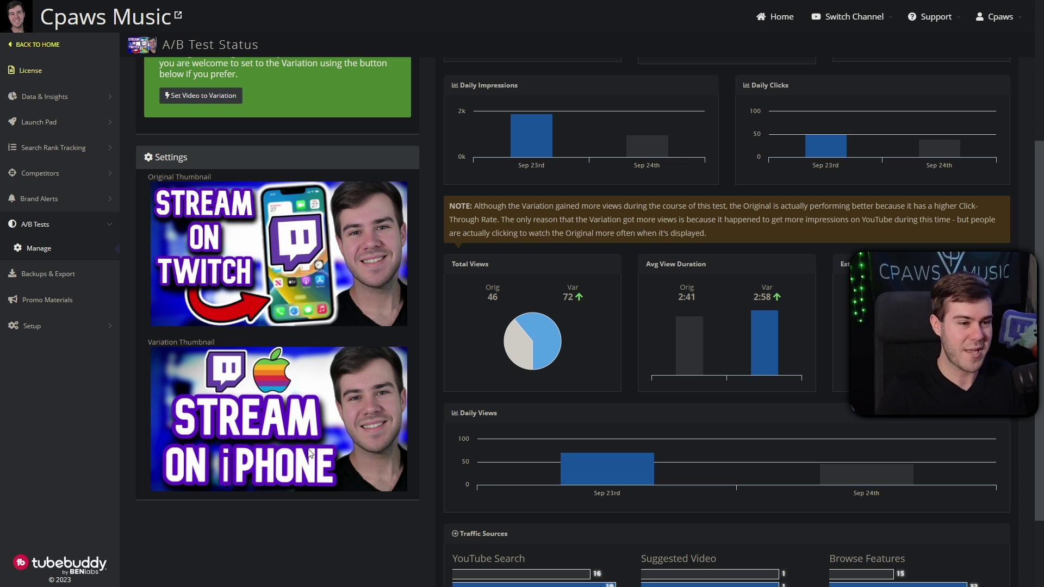
{"action": "mouse_move", "coordinate": [796, 347]}
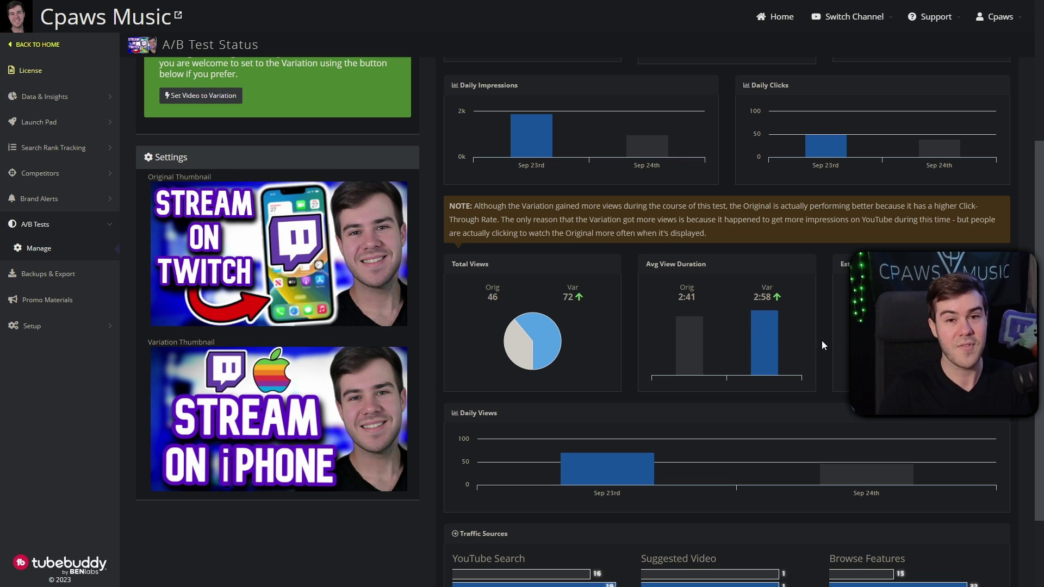